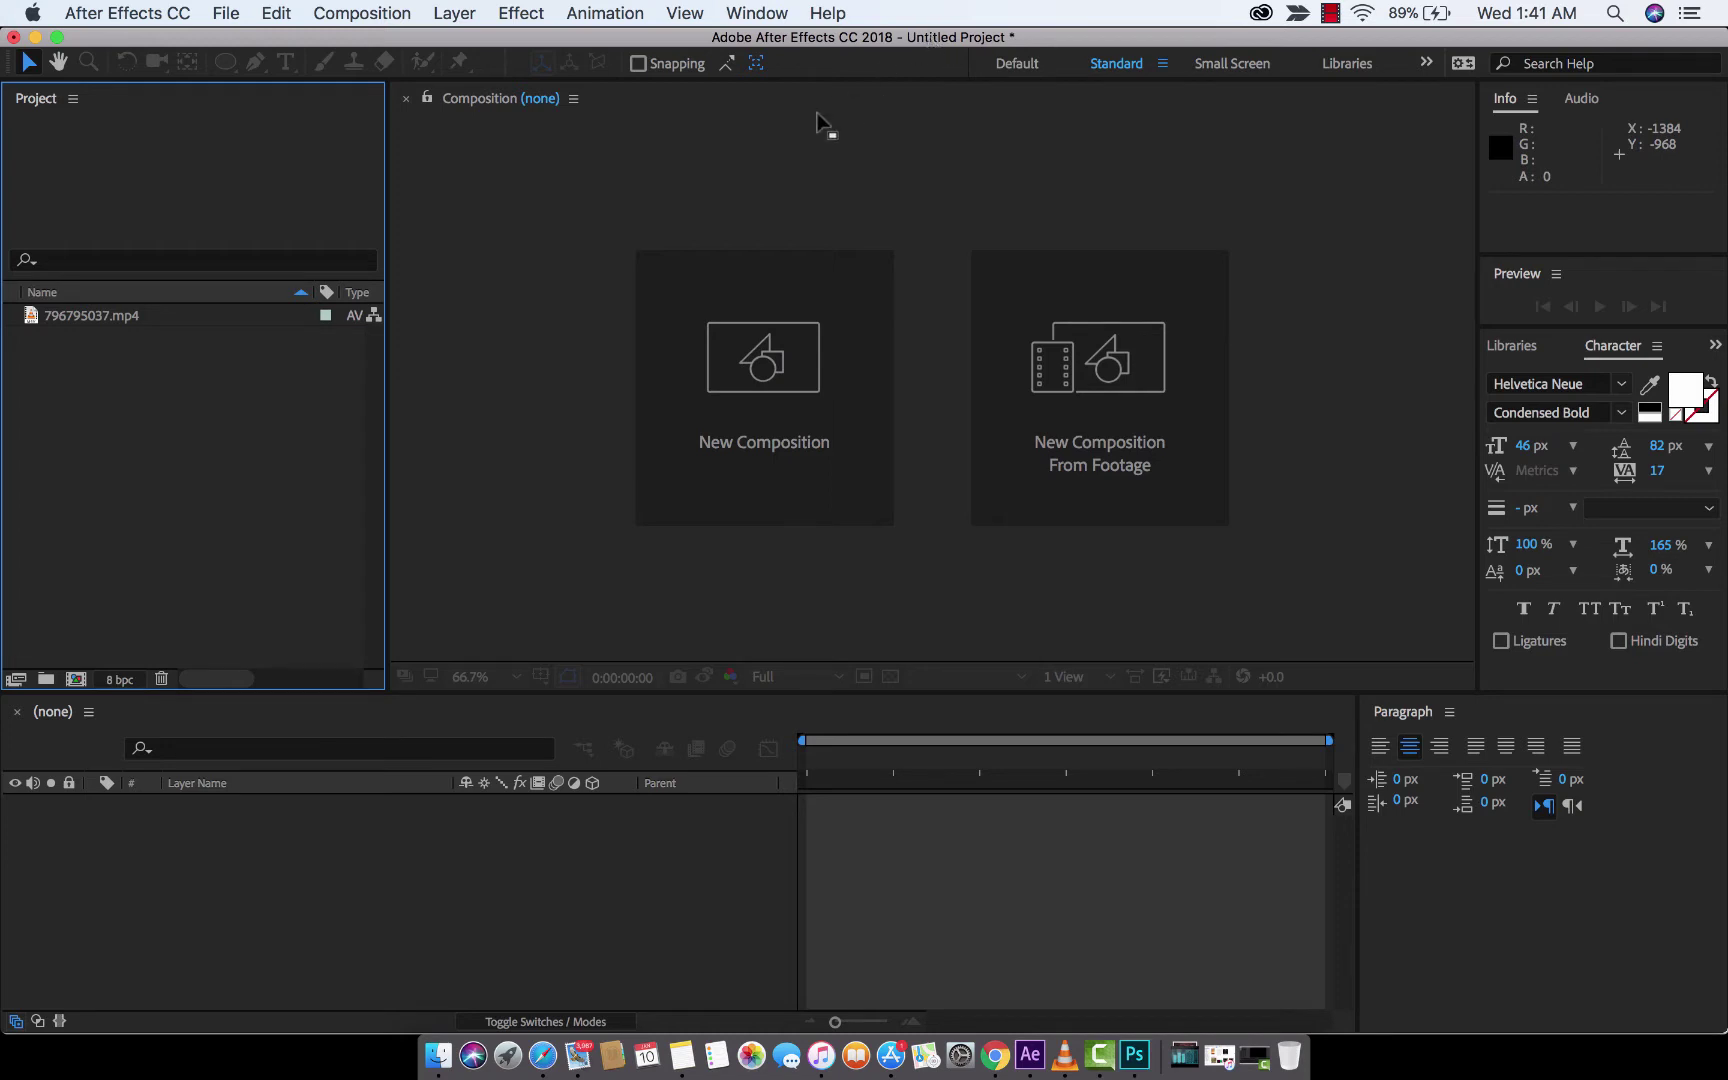
# - Select the footage 796795037.mp4 in the Project panel to show its thumbnail and details
pyautogui.click(127, 318)
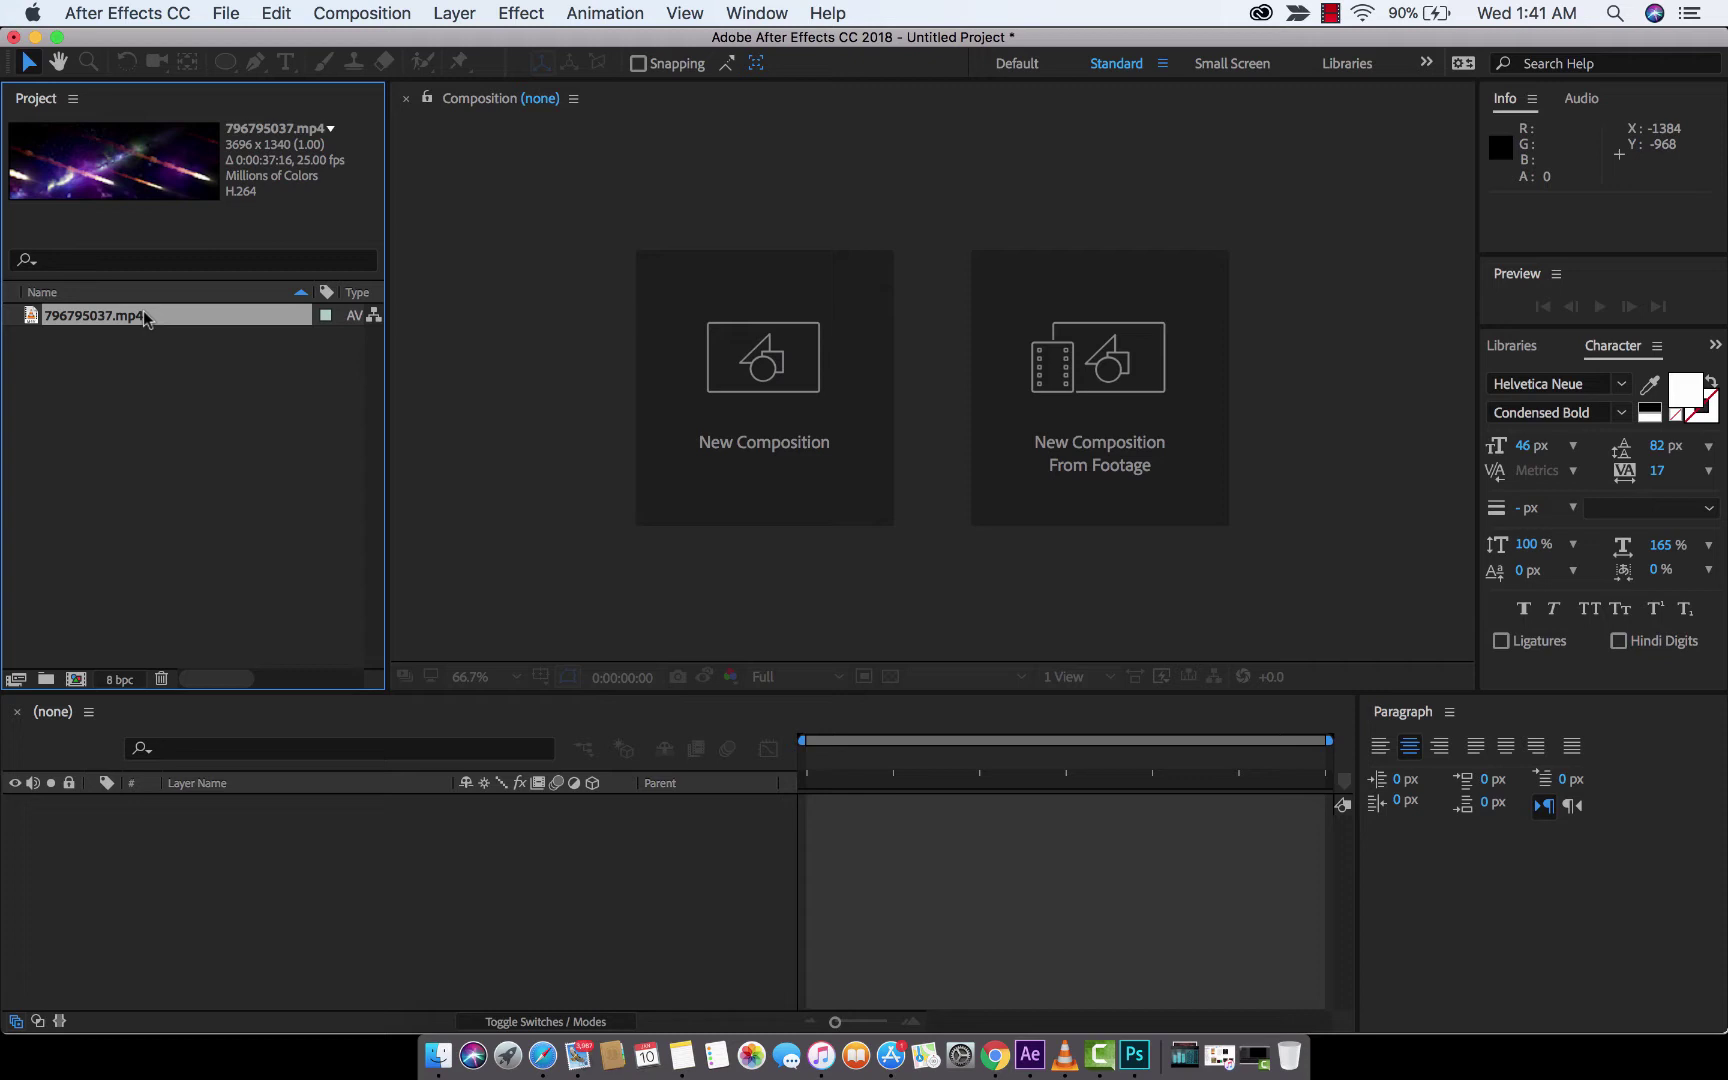
# - Create composition 796795037 from the meteor footage and preview it full-screen
pyautogui.rightClick(143, 315)
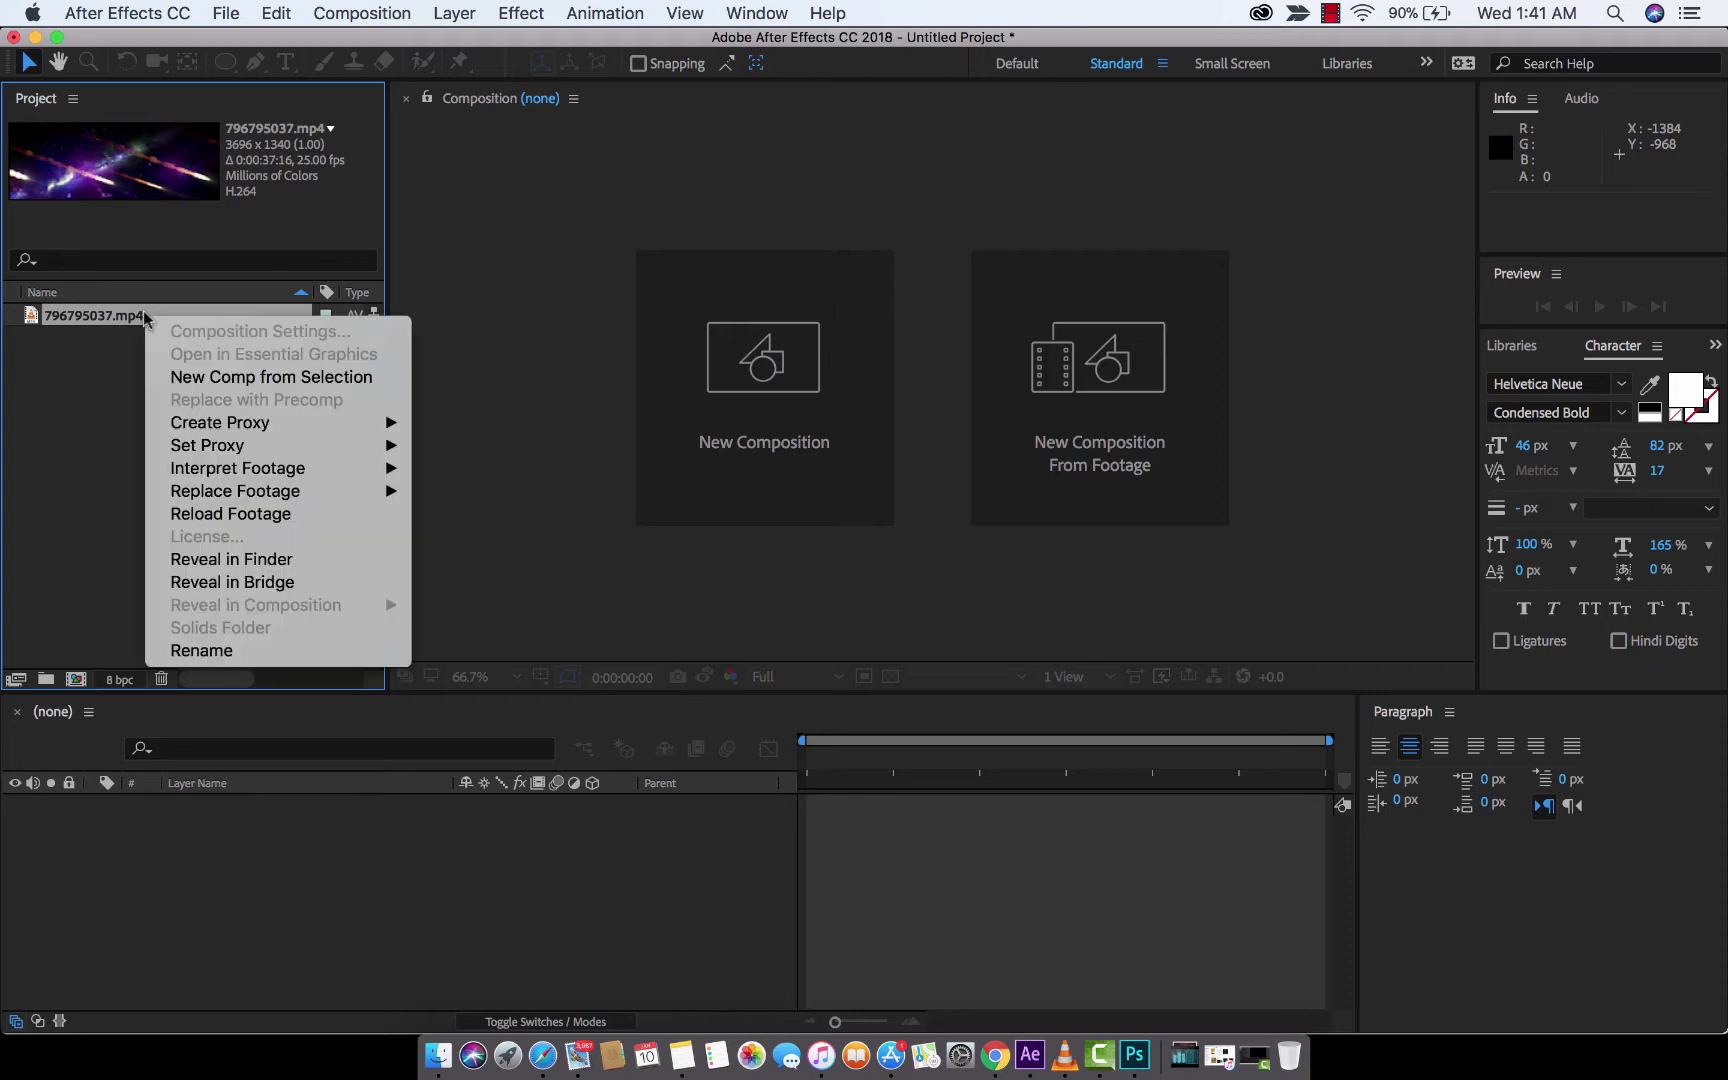
pyautogui.click(286, 380)
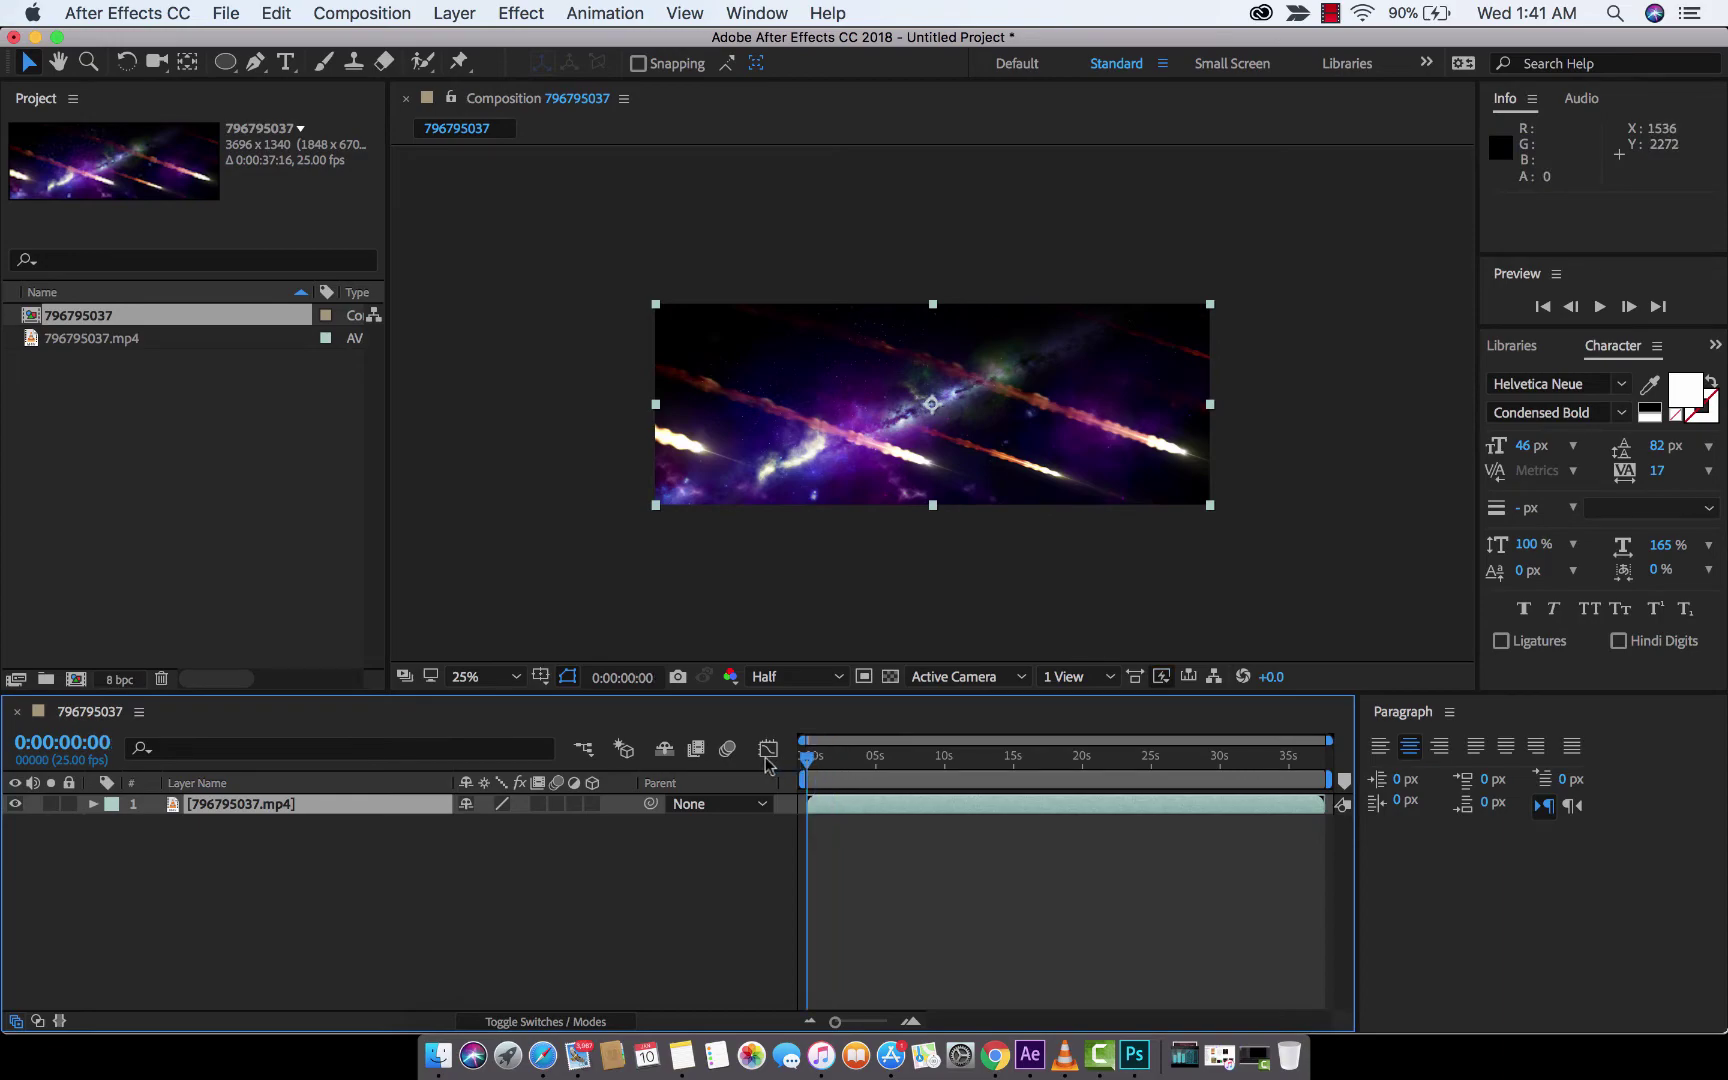
pyautogui.press('`')
pyautogui.press('space')
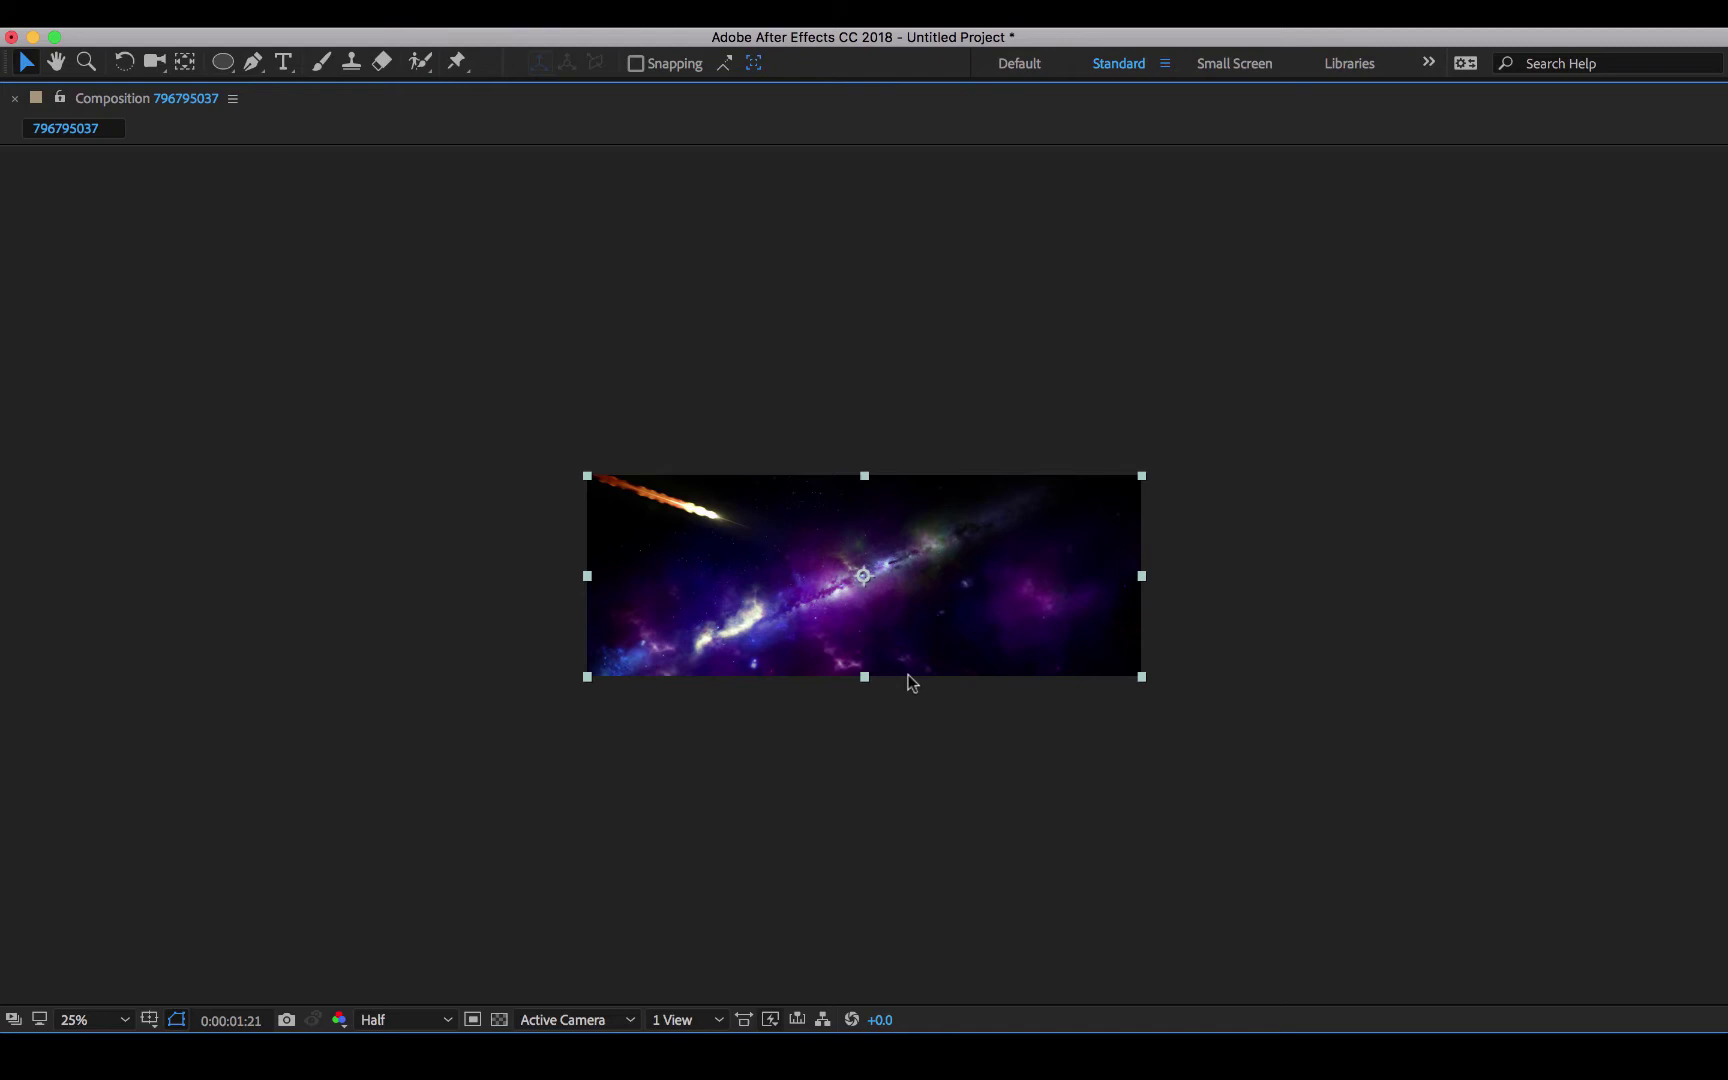
pyautogui.press('space')
pyautogui.press('`')
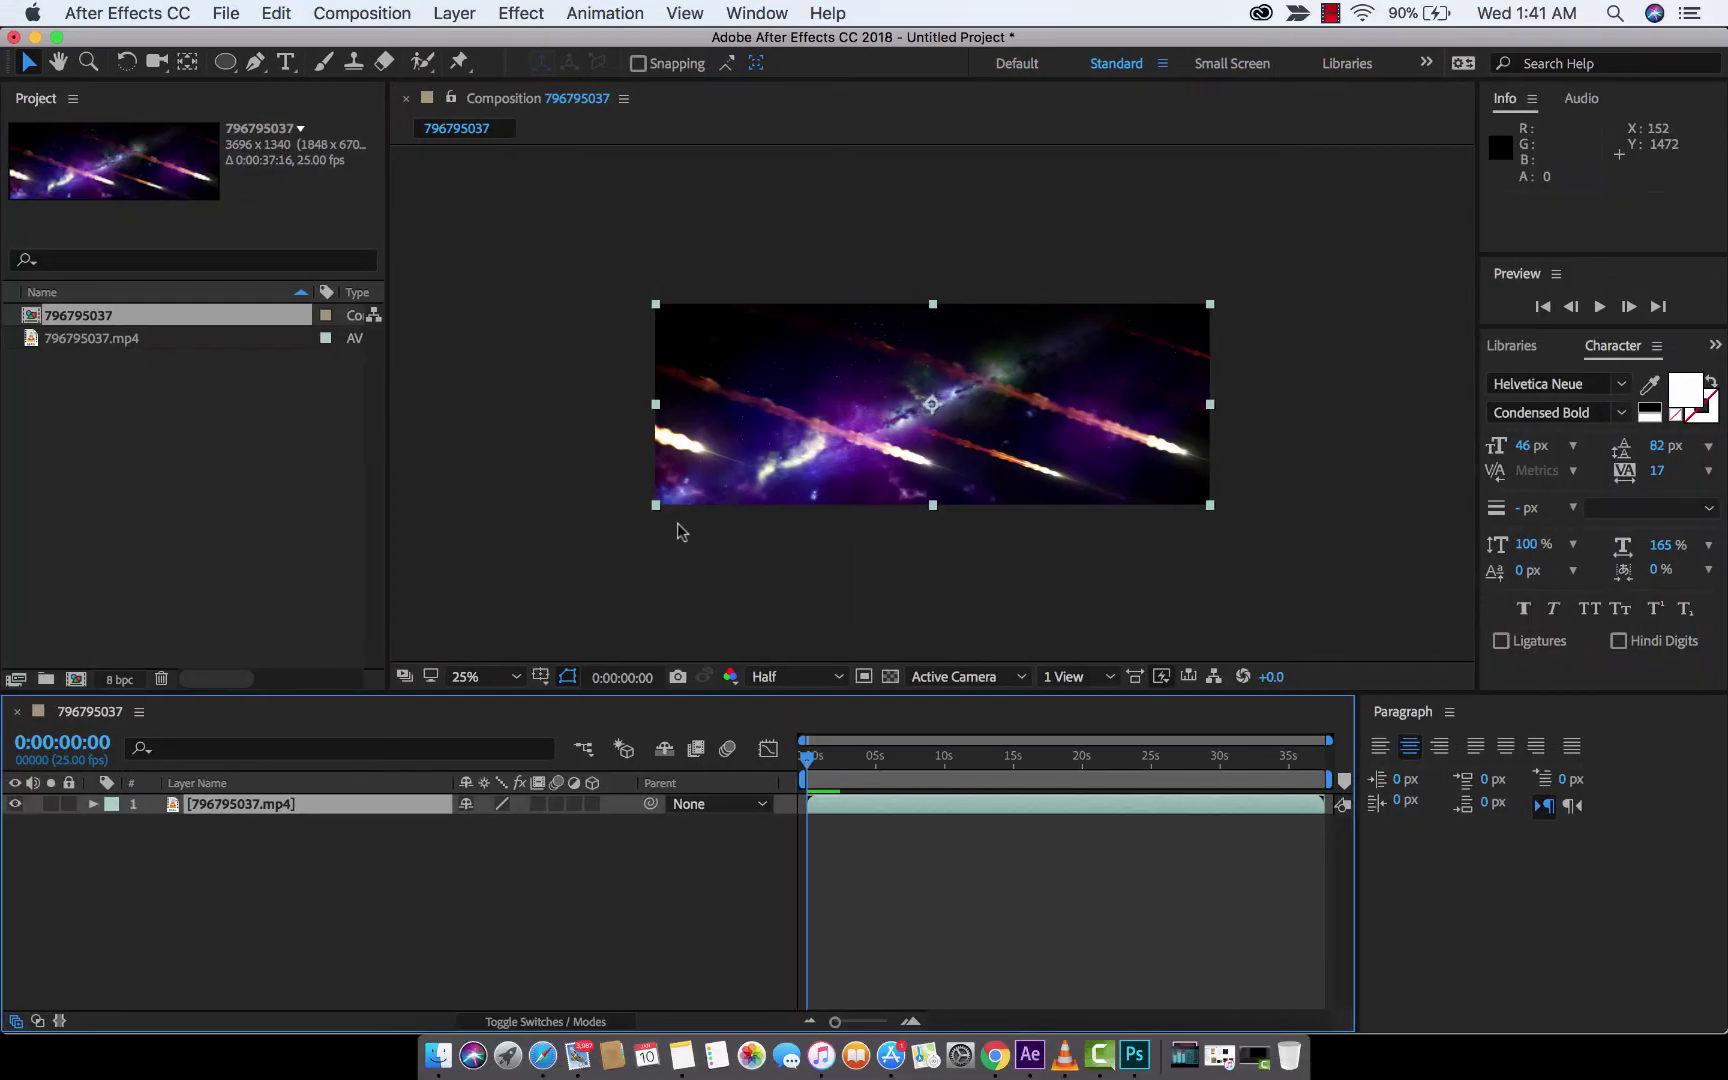
# - Set the composition viewer magnification to Fit
pyautogui.press('.')
pyautogui.click(459, 676)
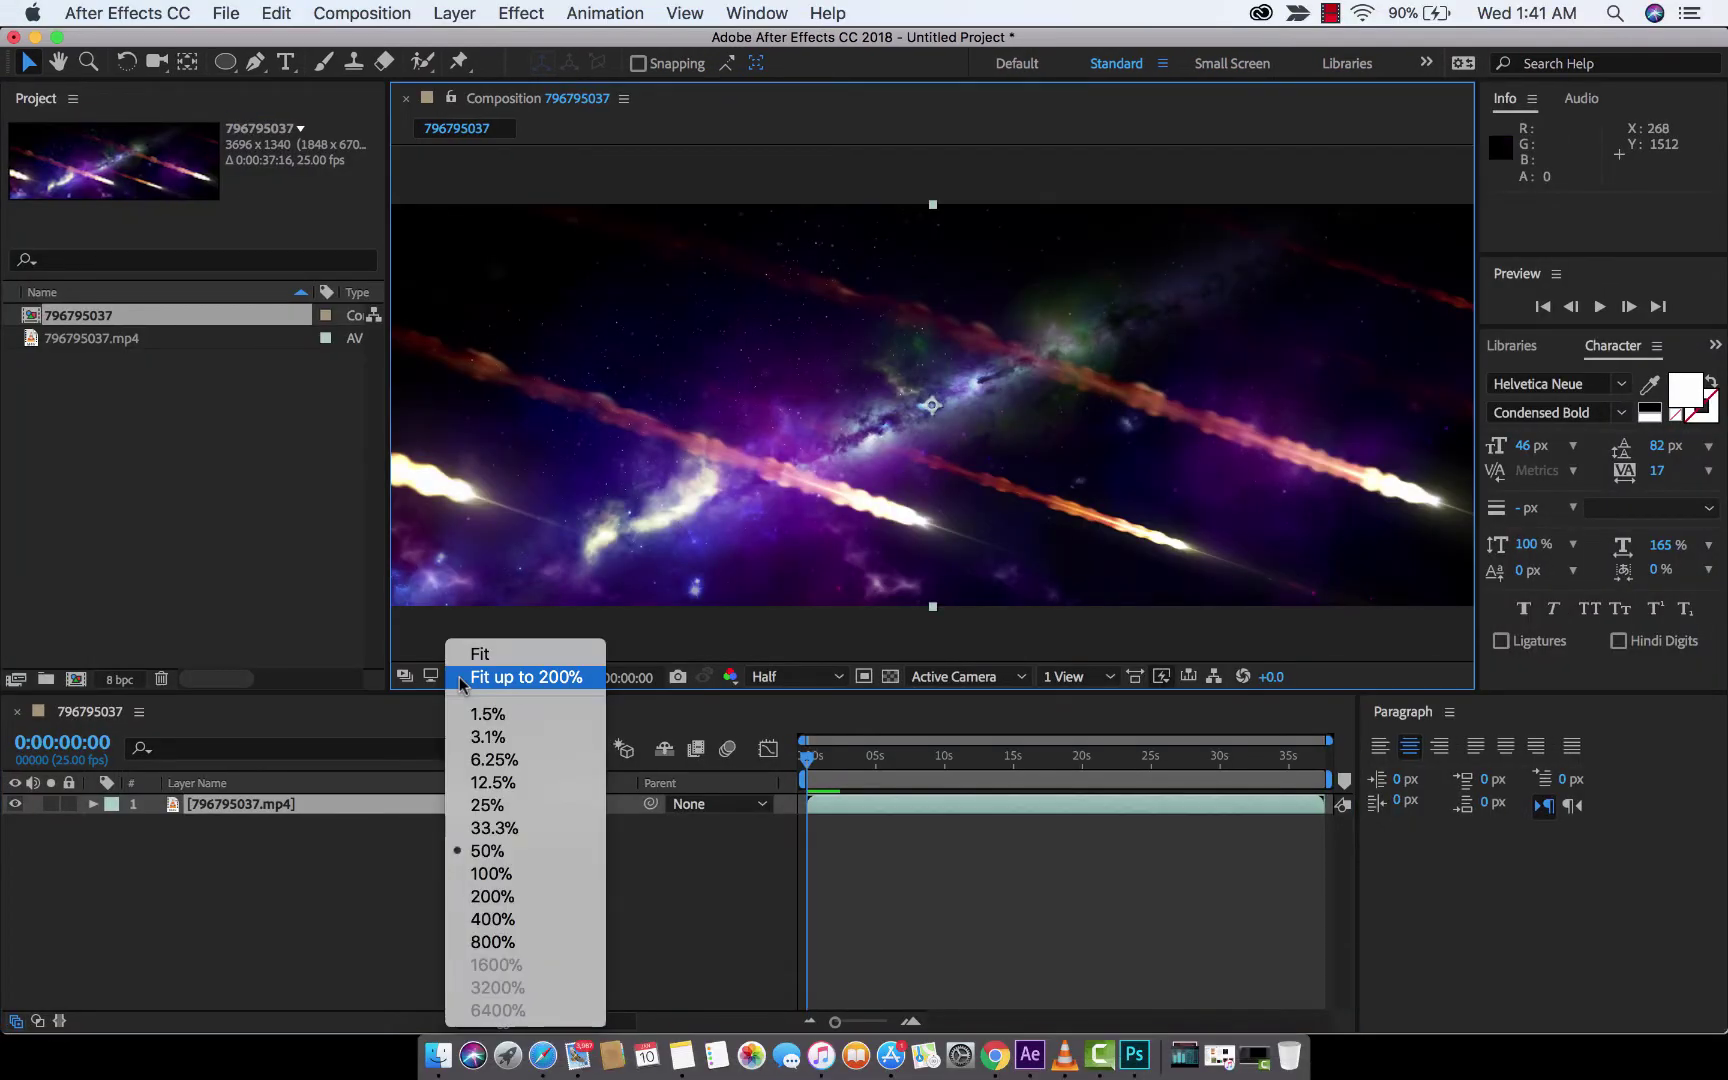
pyautogui.click(501, 653)
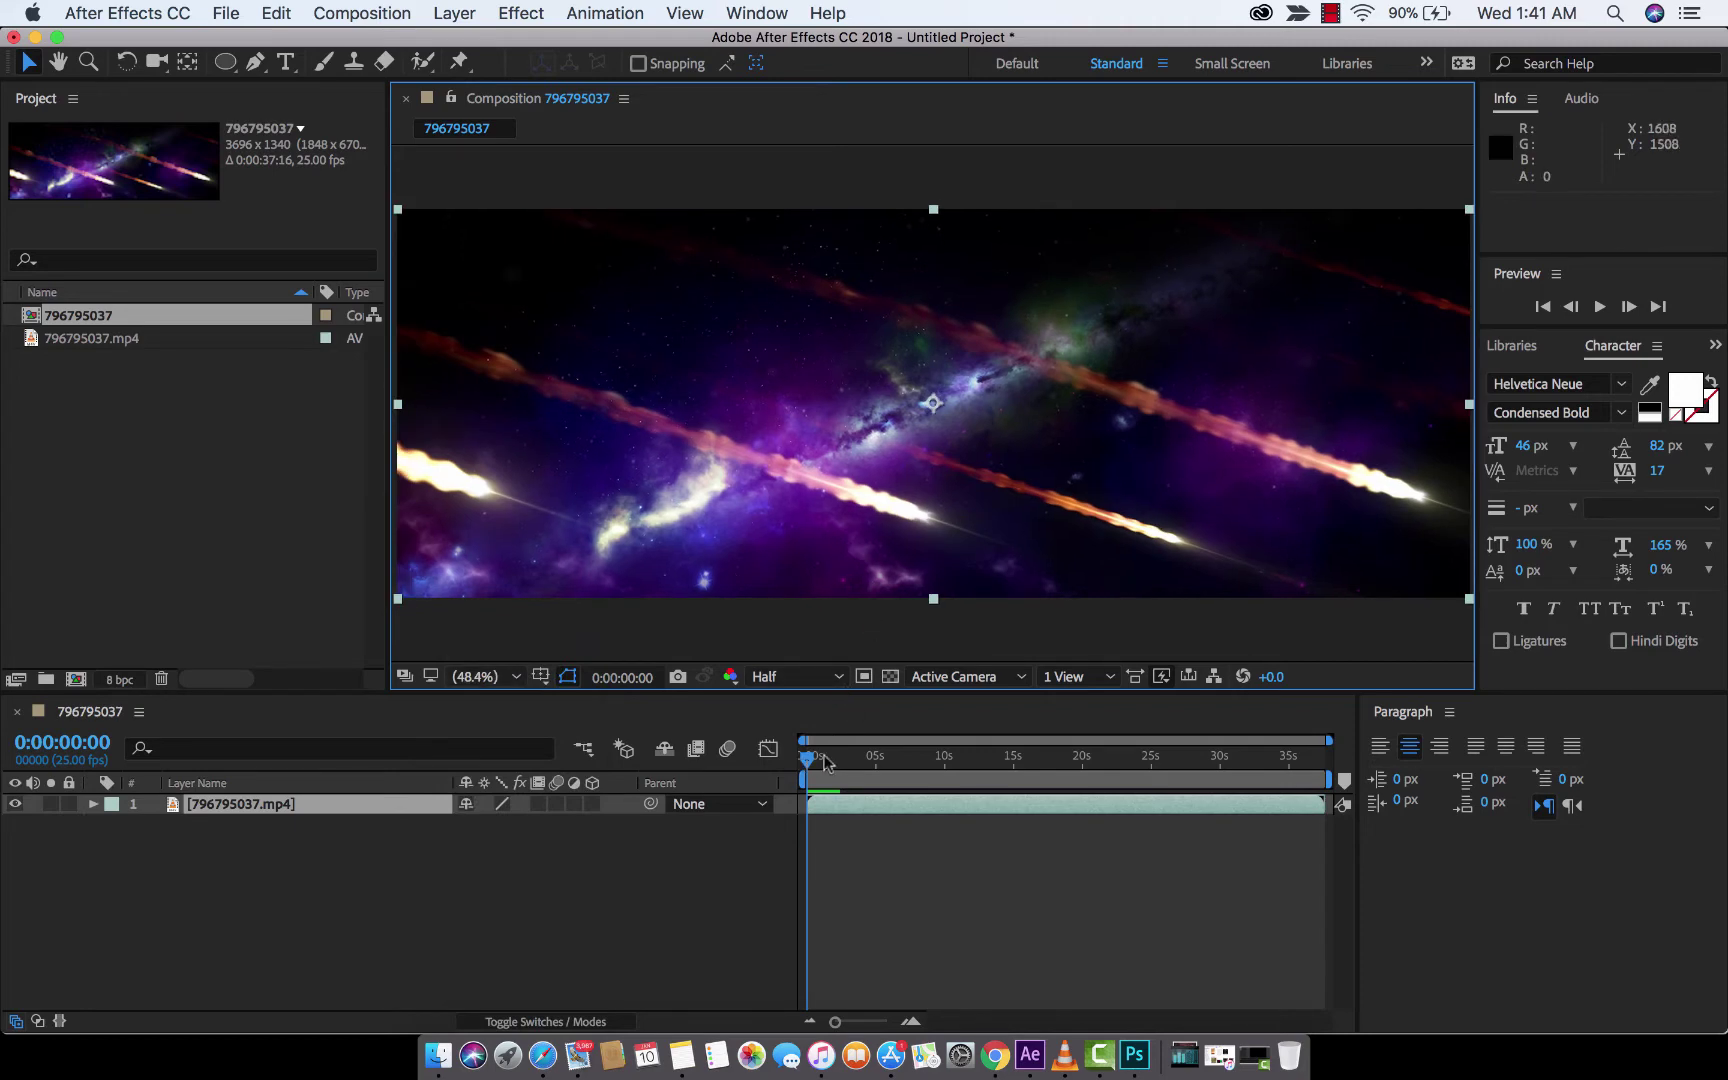
pyautogui.click(298, 806)
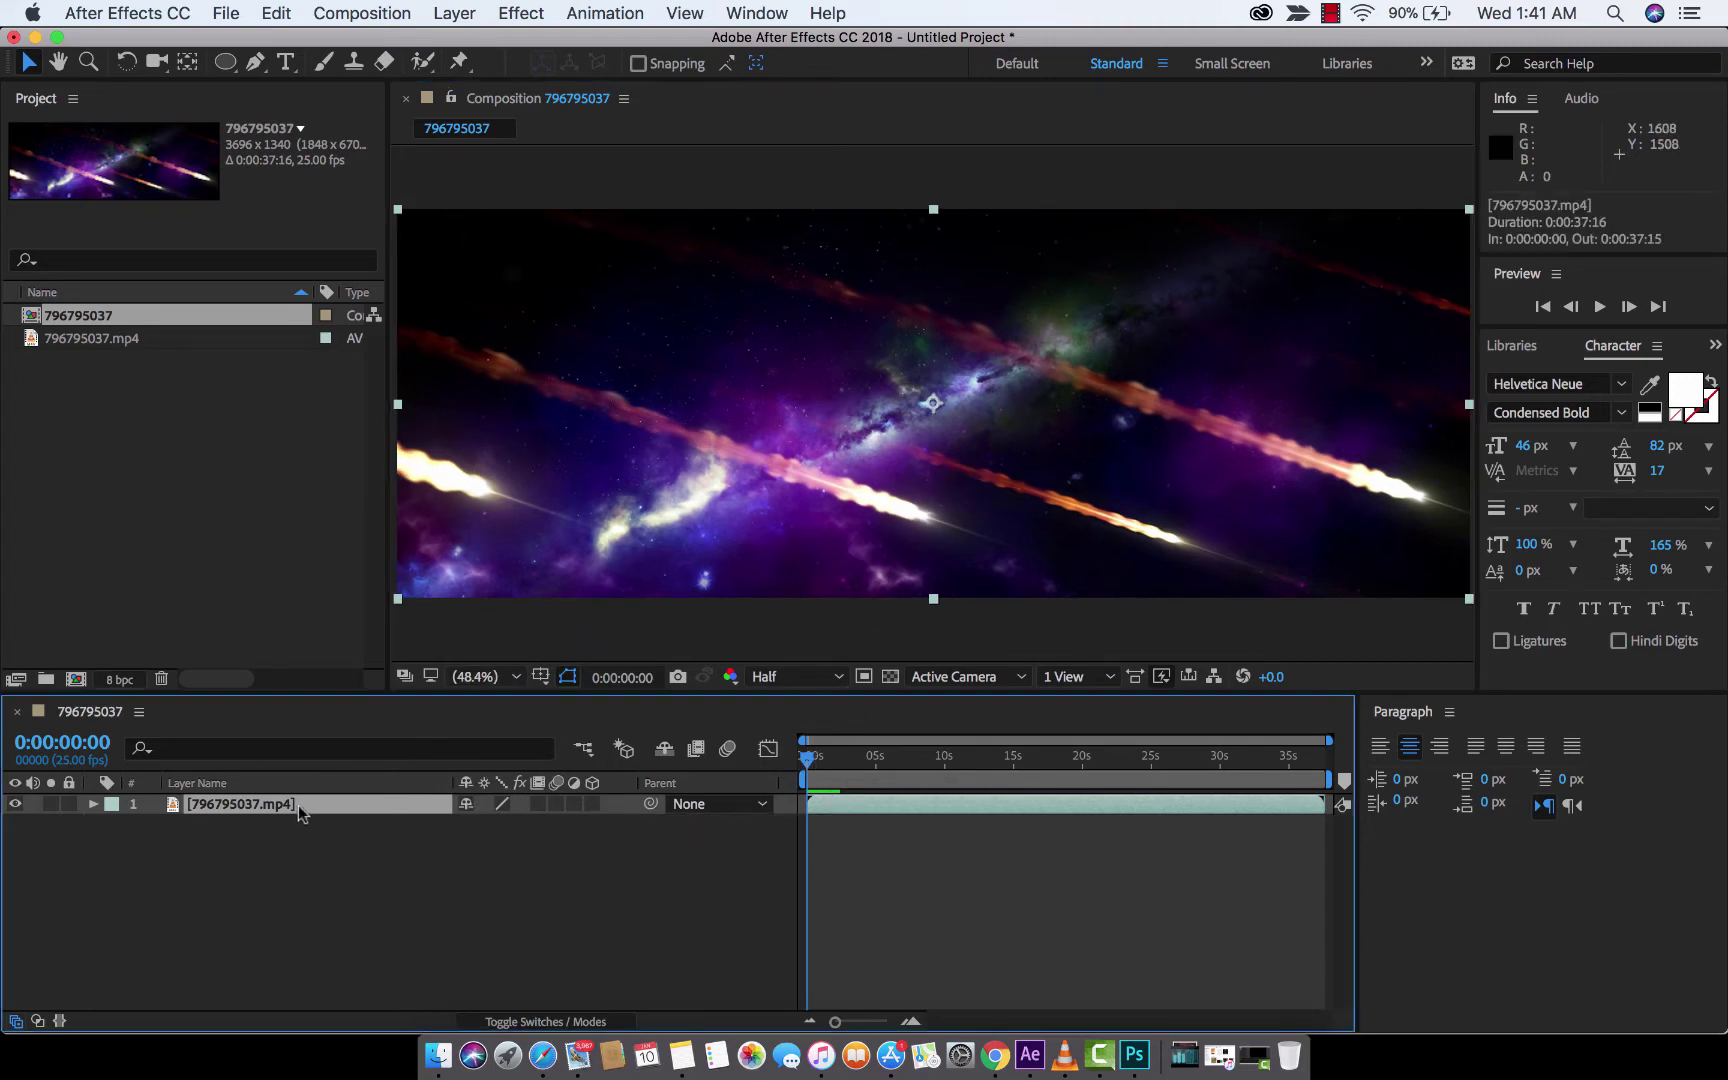
# - Add a new Ambient light layer, Ambient Light 1, at 150% intensity with the default colour
pyautogui.click(462, 8)
pyautogui.moveTo(465, 45)
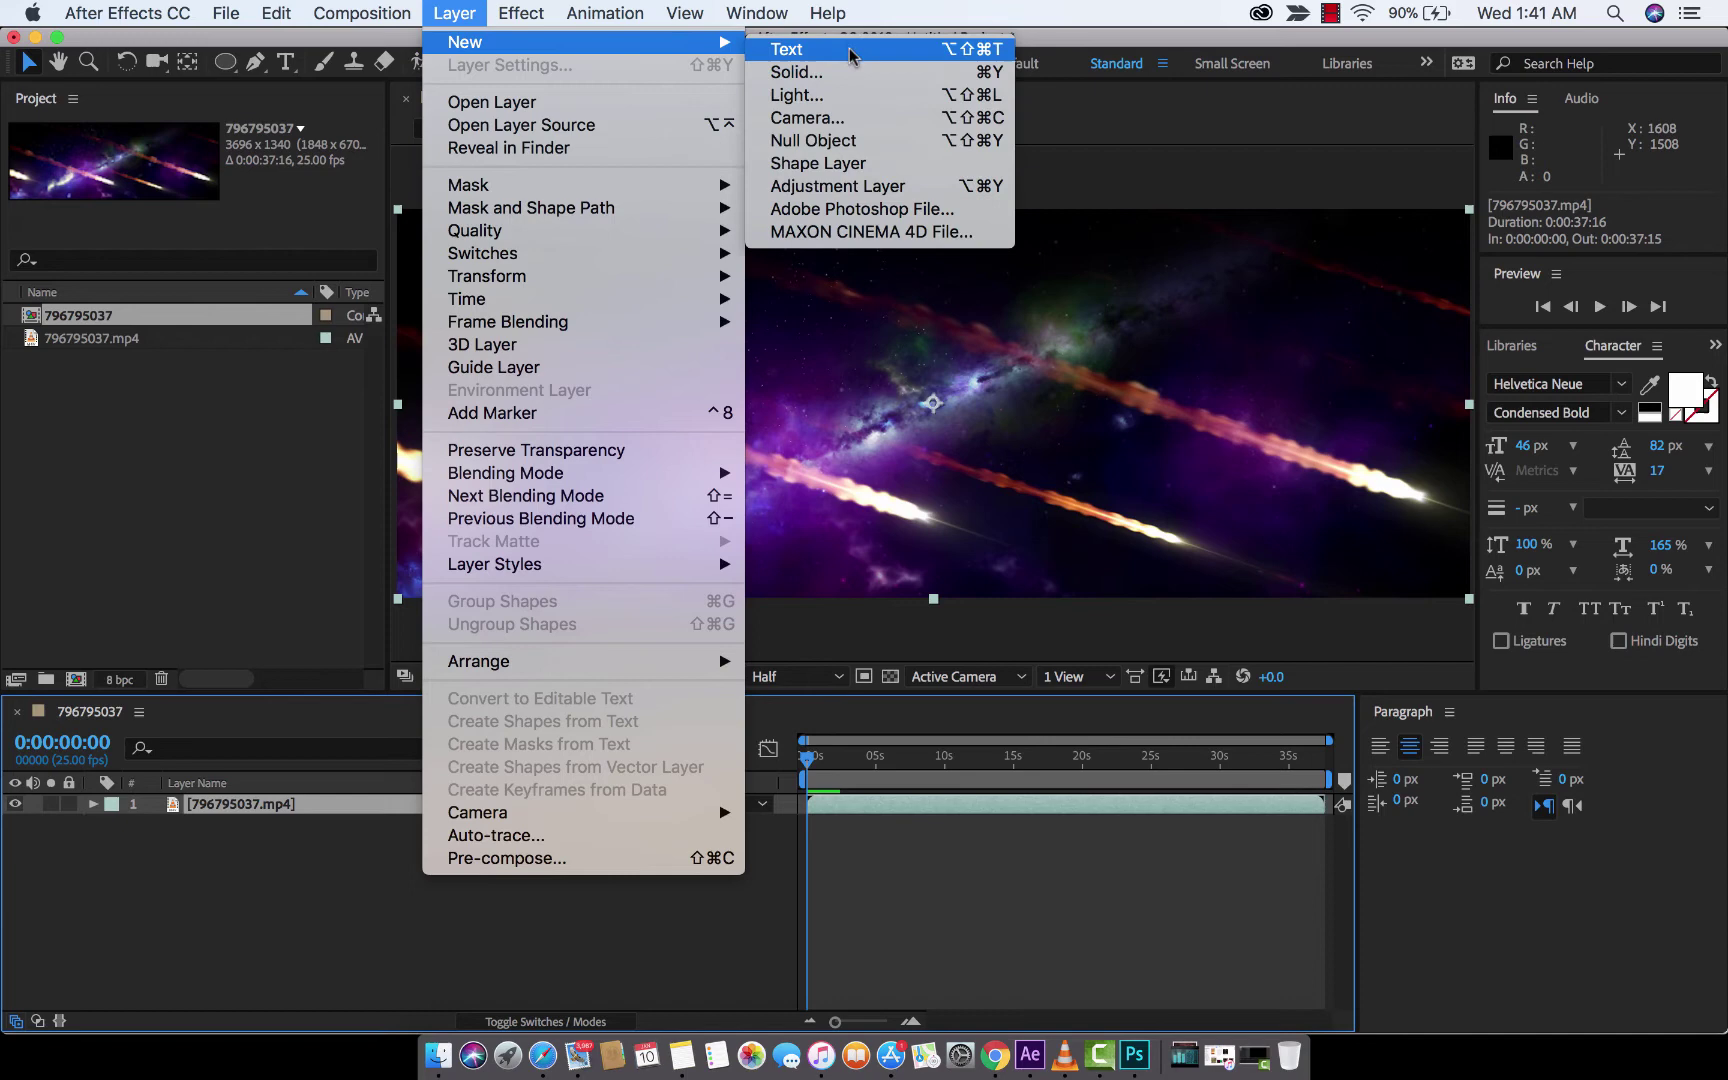
pyautogui.click(840, 95)
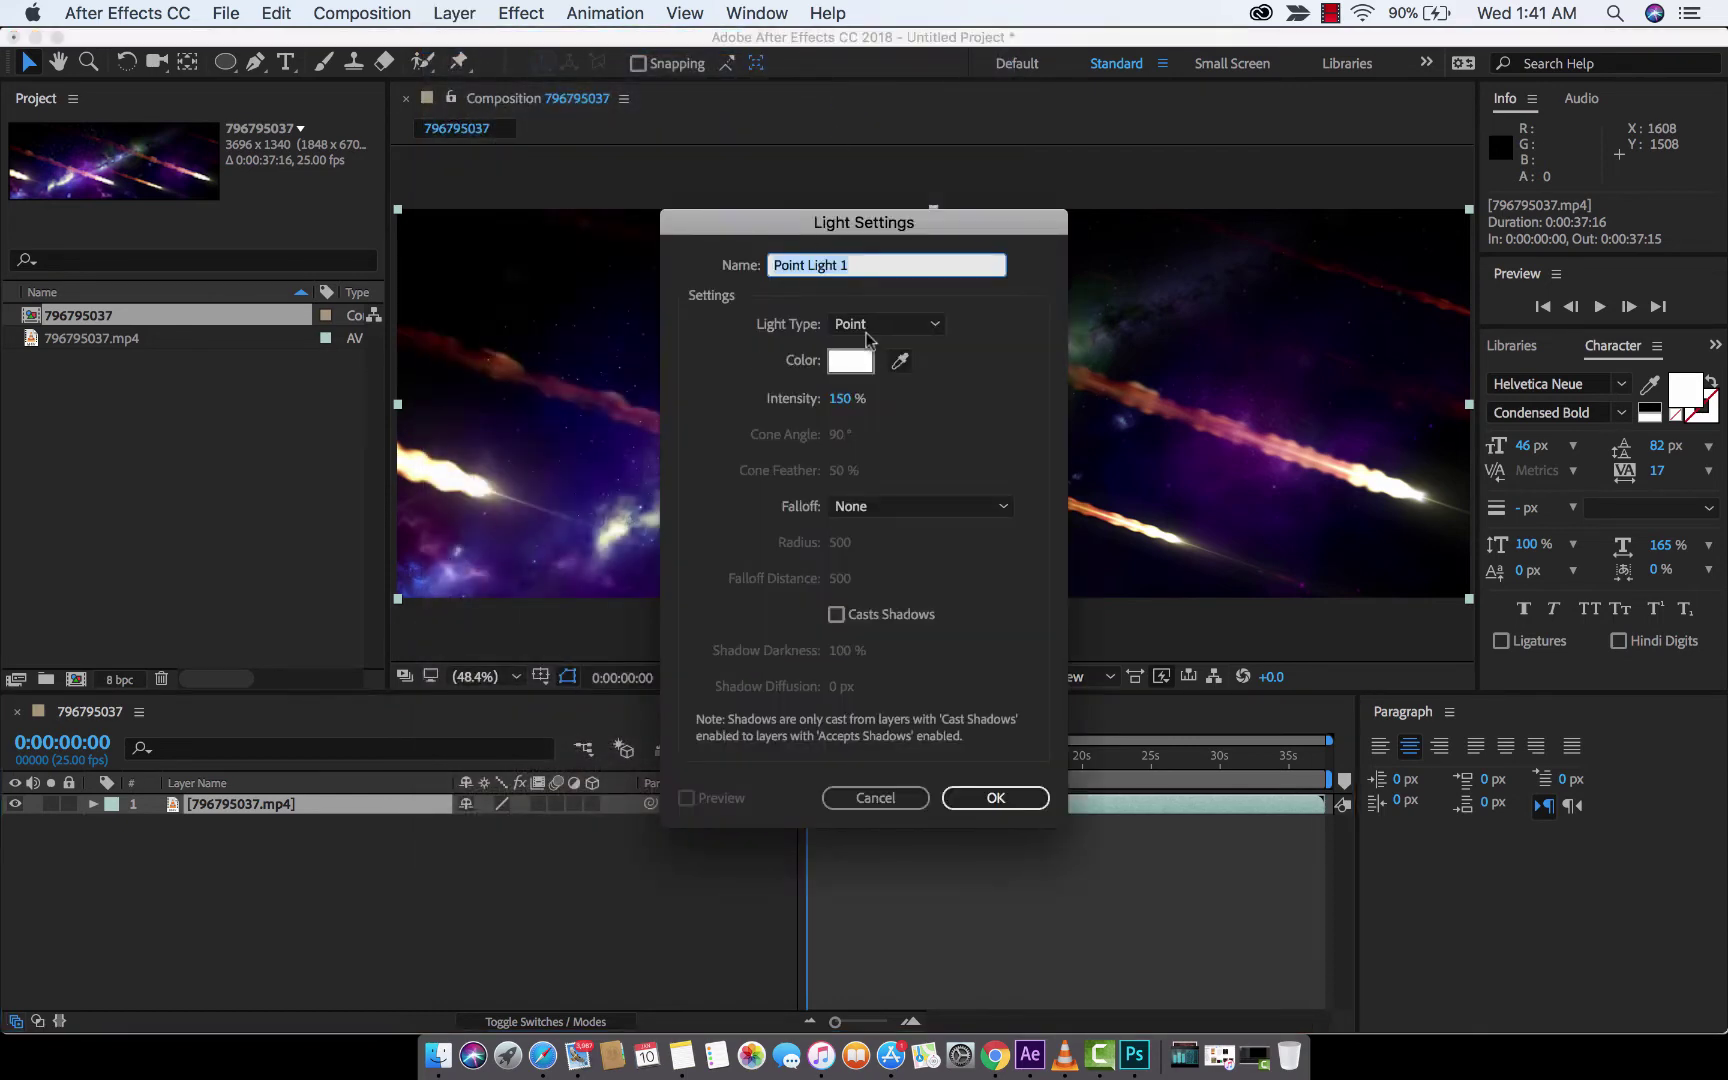
pyautogui.click(906, 324)
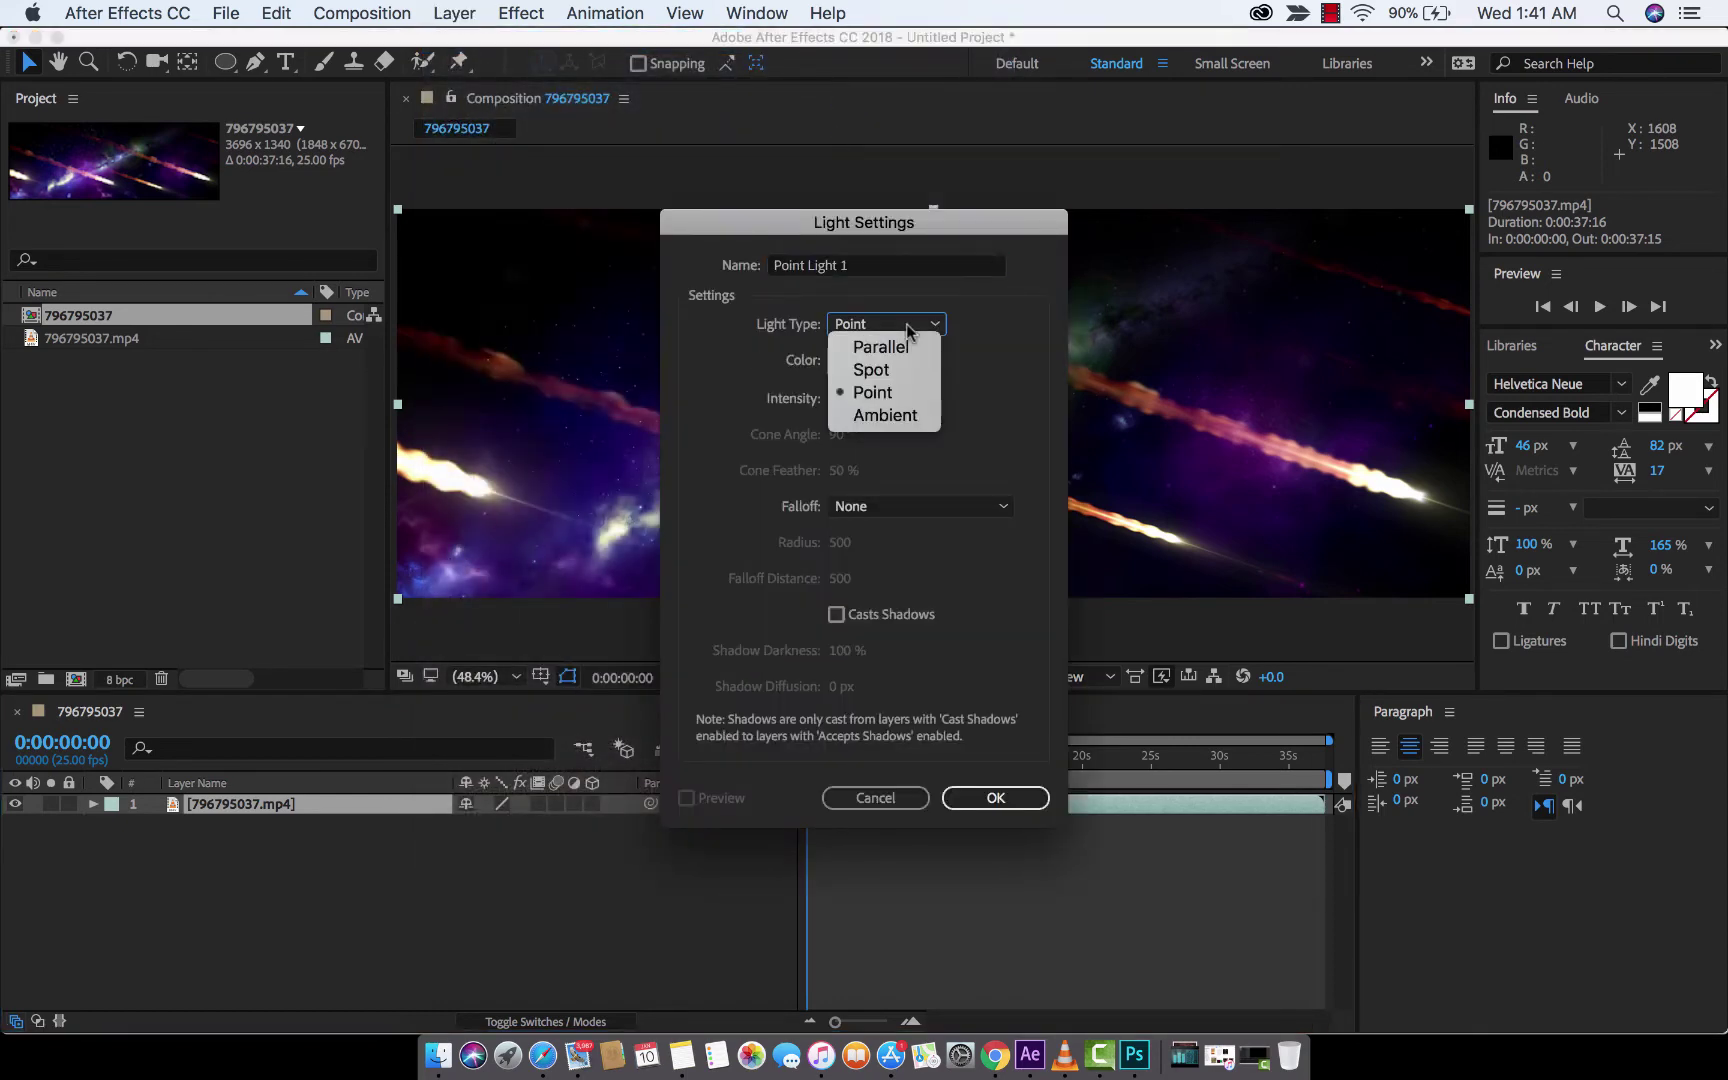
pyautogui.click(888, 416)
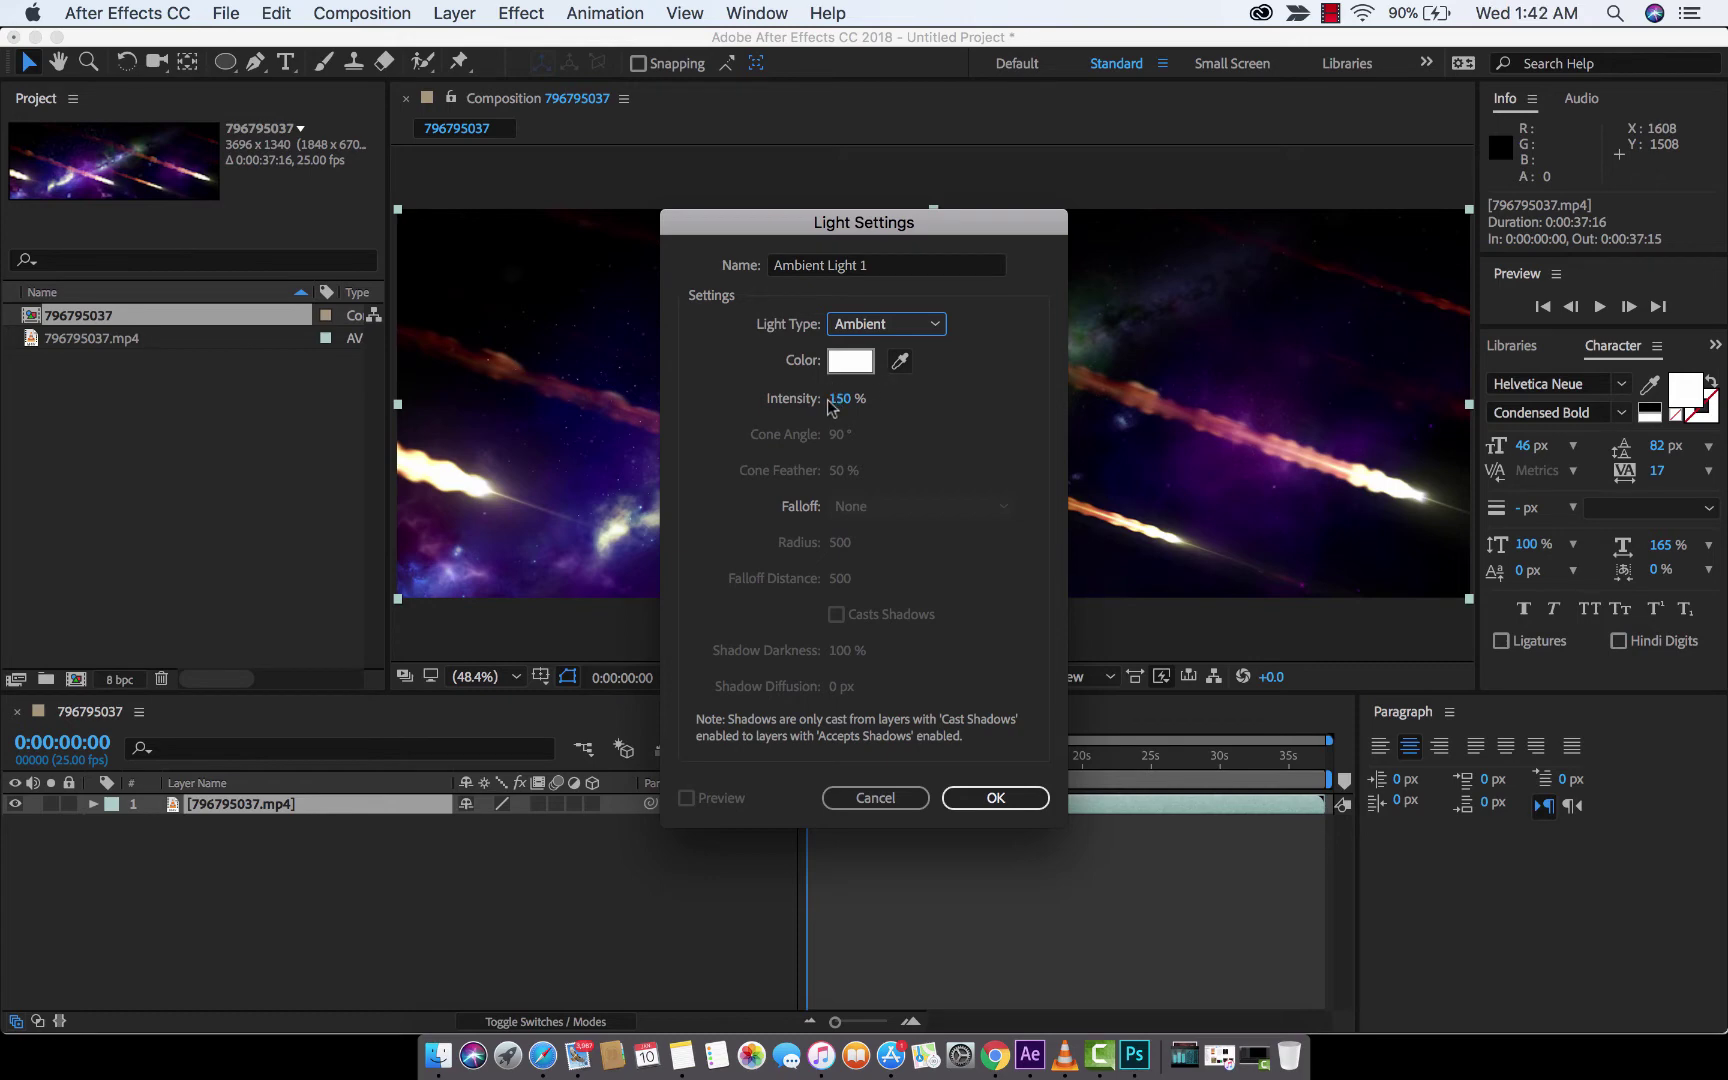
pyautogui.click(850, 360)
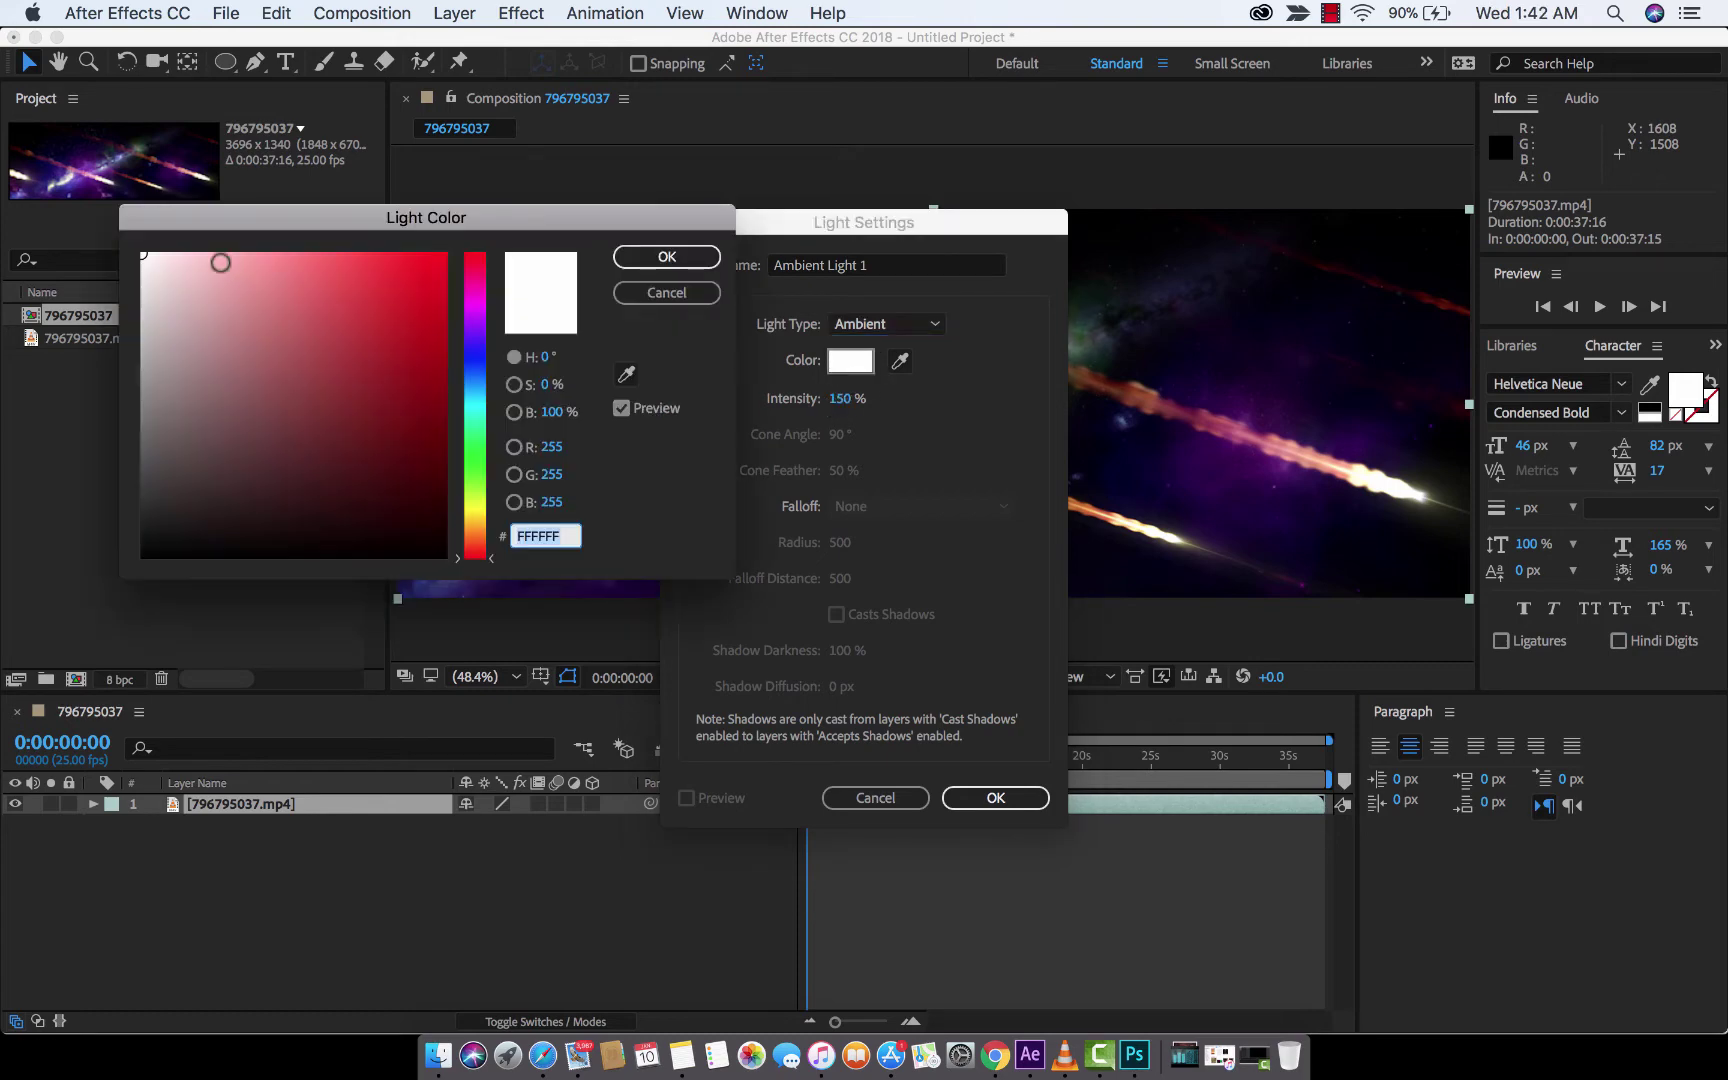
pyautogui.click(662, 258)
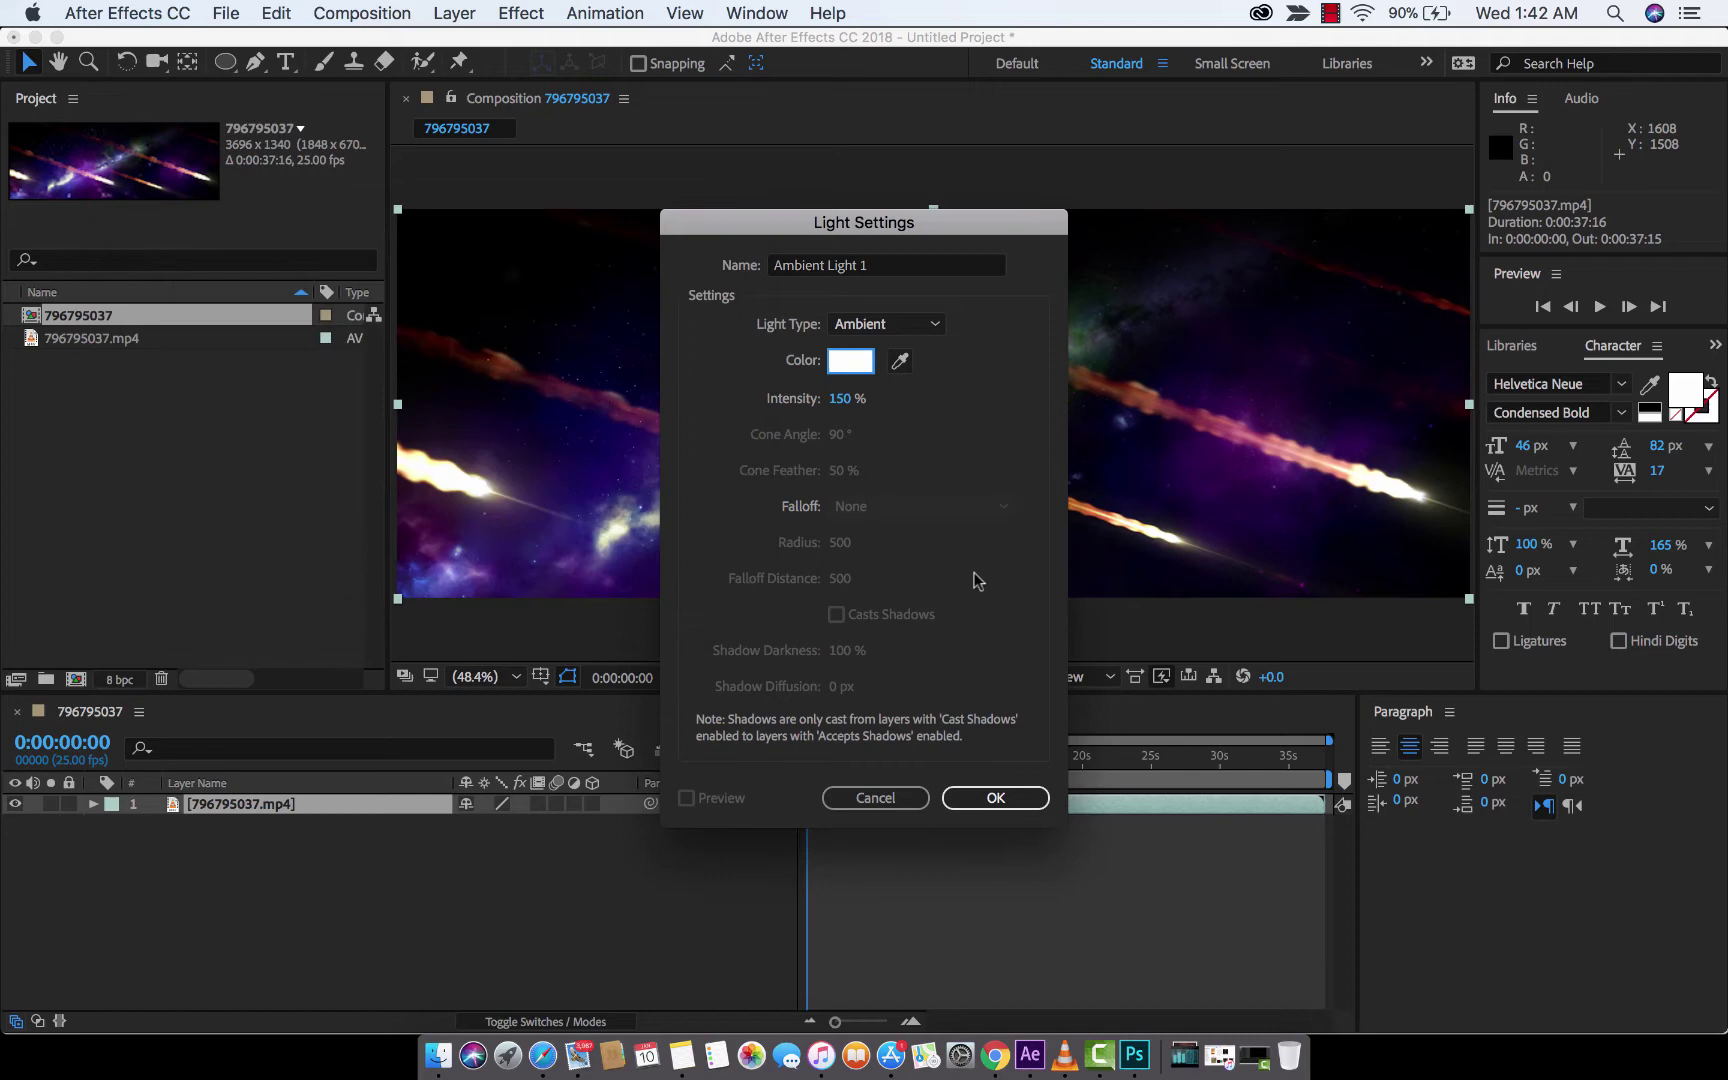
pyautogui.click(989, 805)
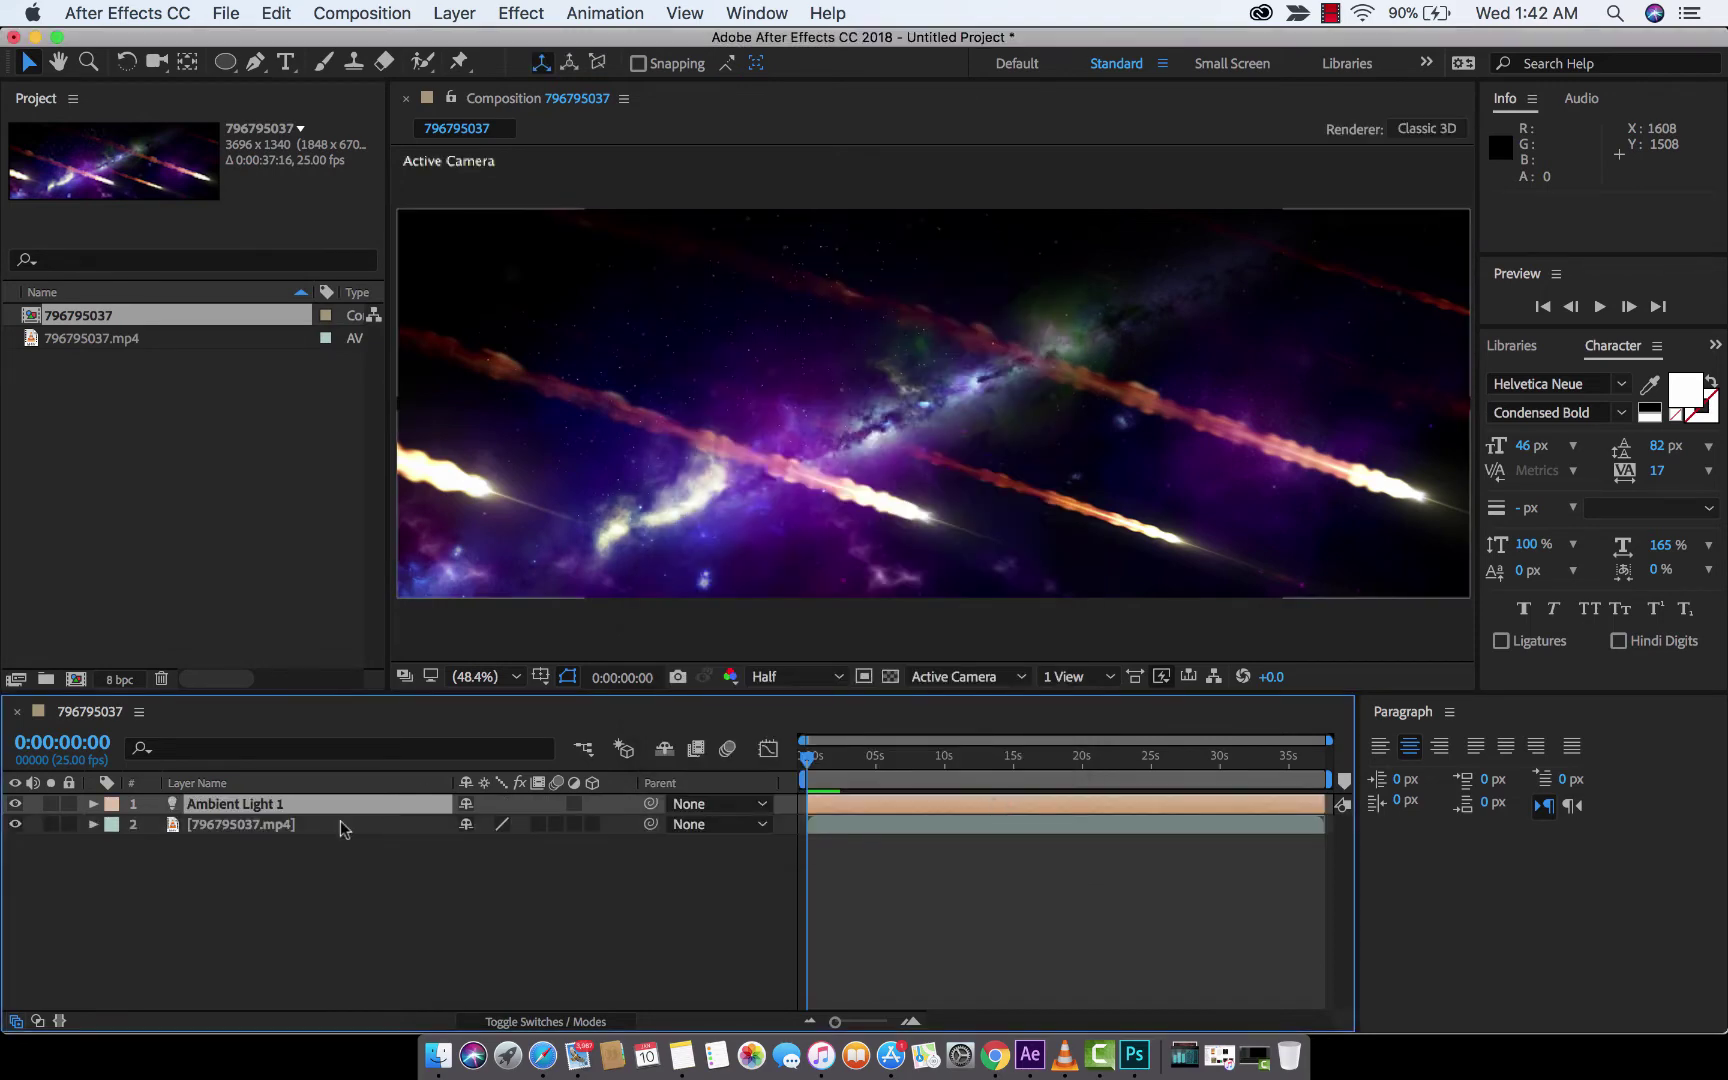
# - Toggle Ambient Light 1's visibility off and on, then make the meteor footage layer 3D
pyautogui.click(14, 805)
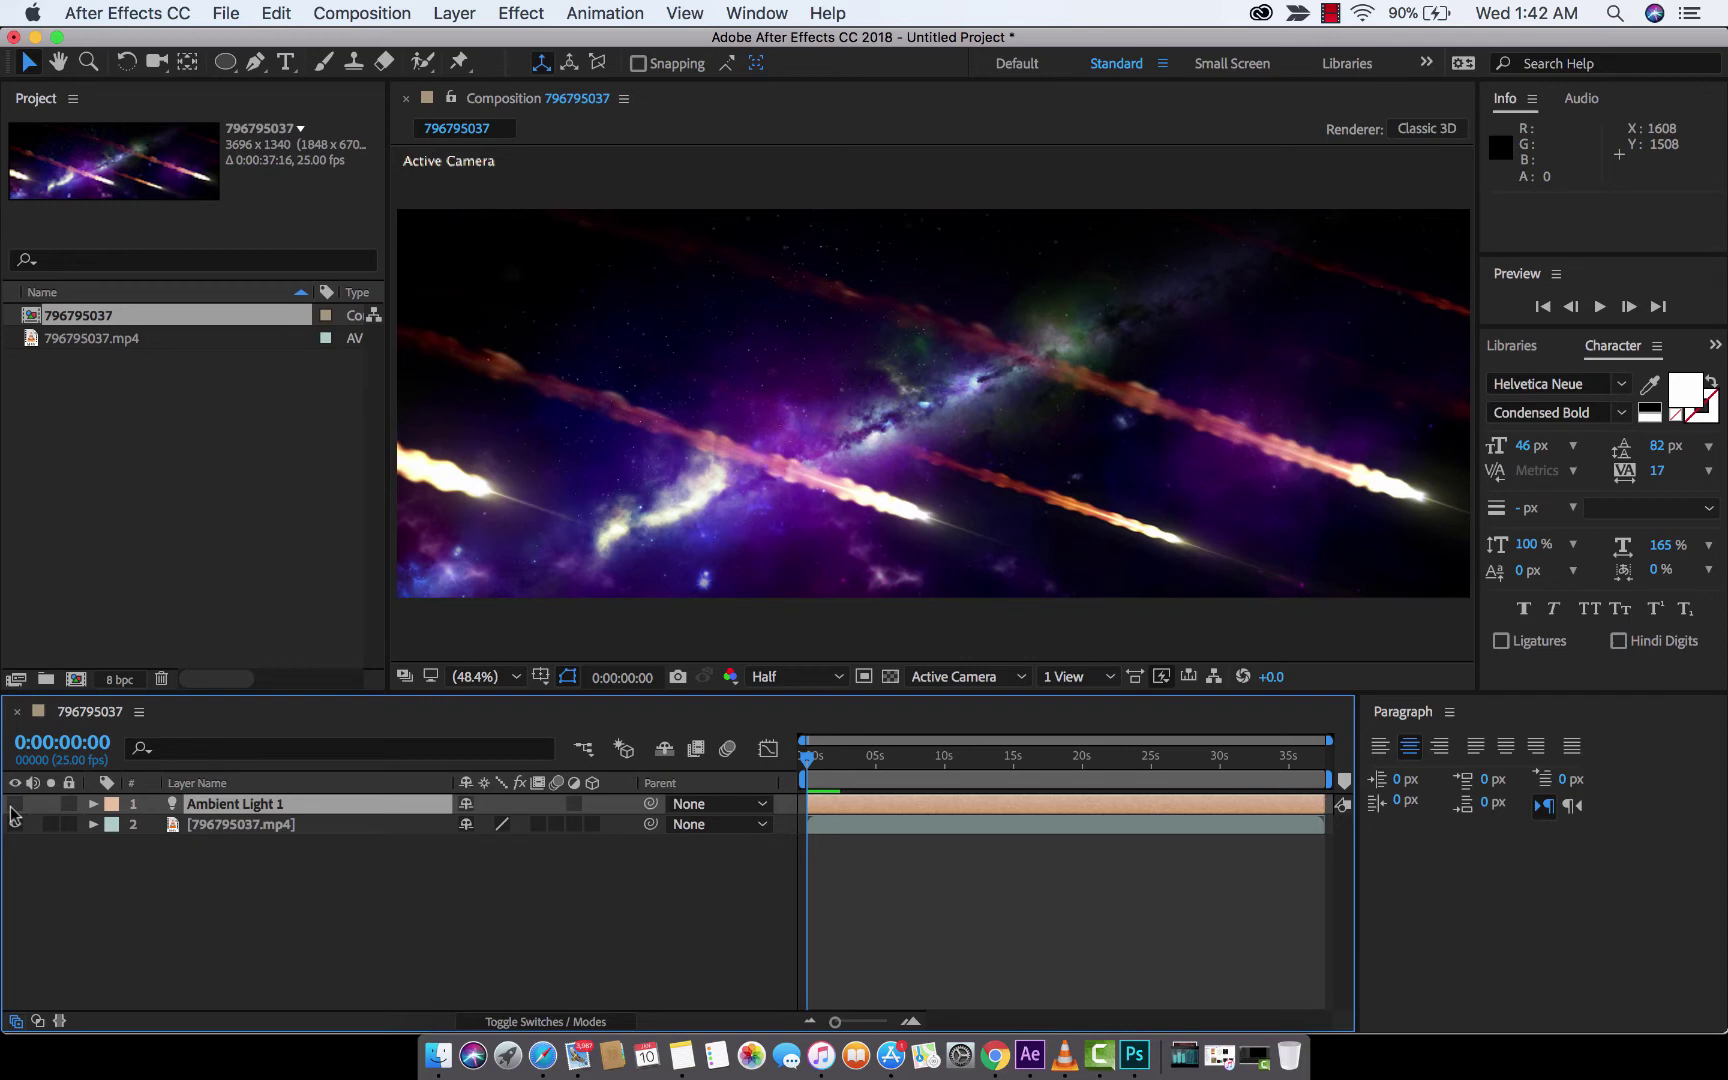
pyautogui.click(14, 815)
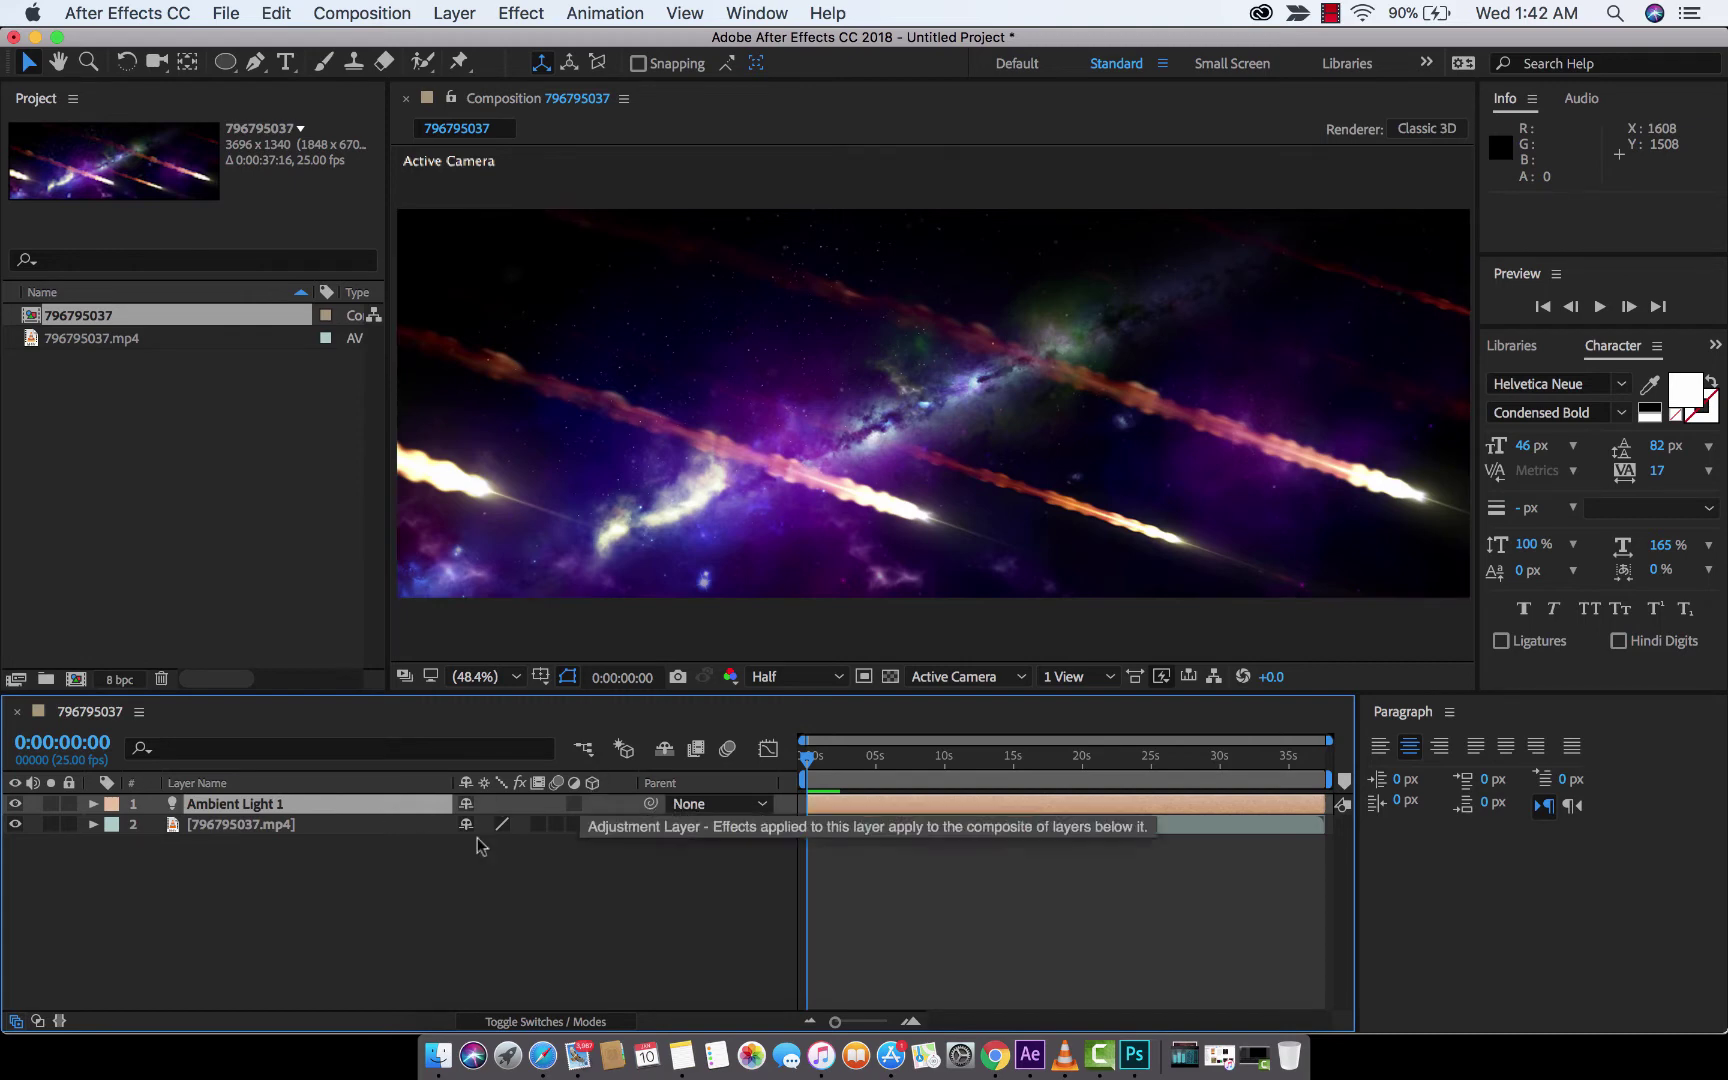
pyautogui.click(292, 822)
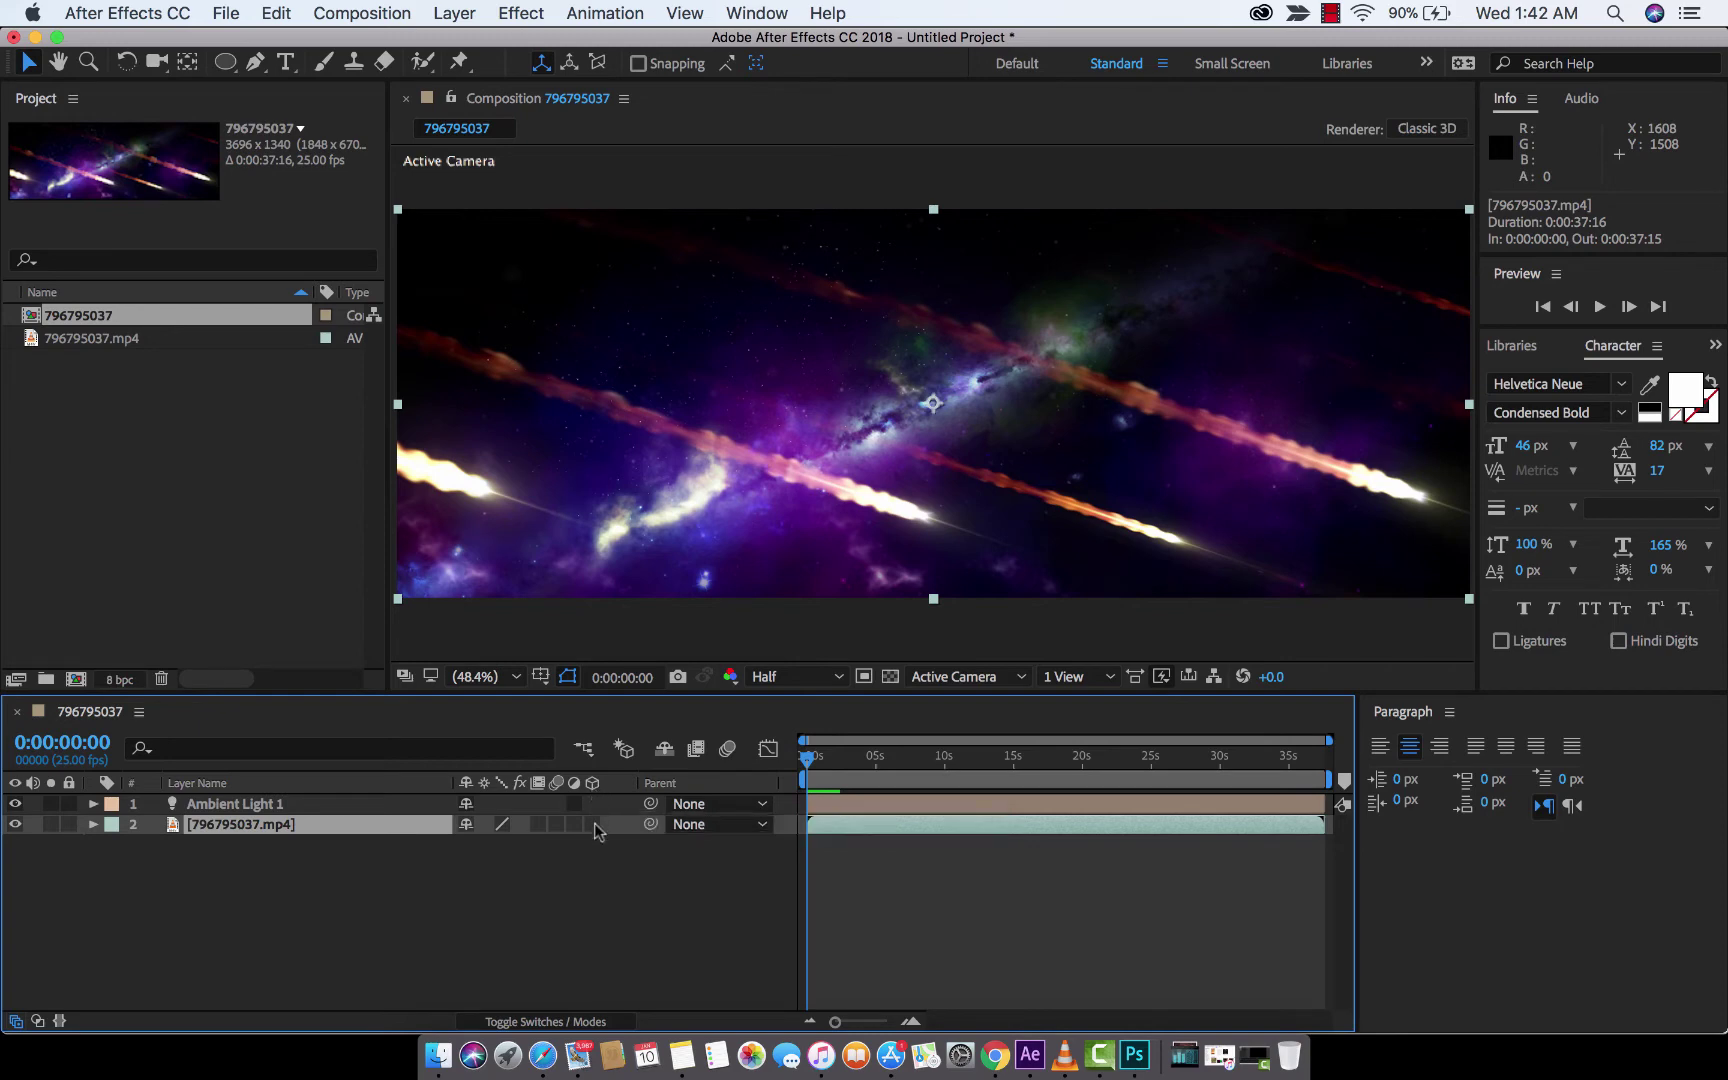
pyautogui.click(593, 824)
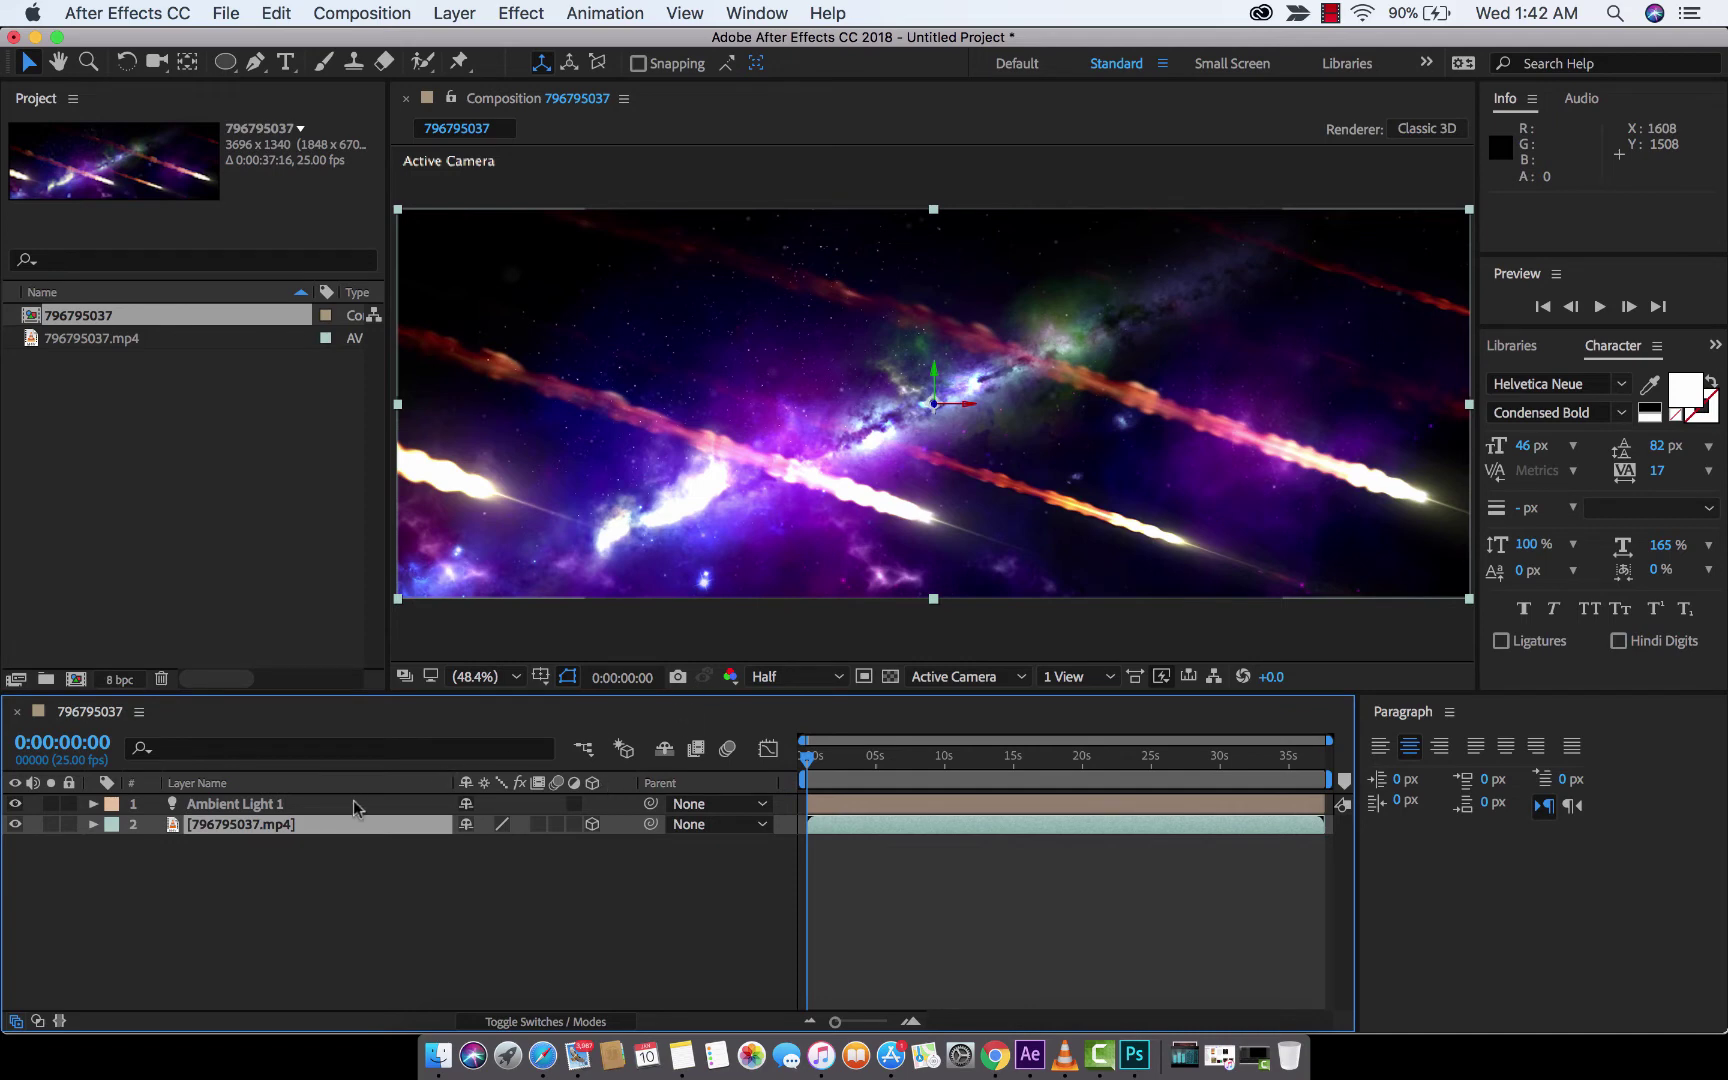
# - Expand Ambient Light 1's Light Options and change its light type to Parallel
pyautogui.click(318, 805)
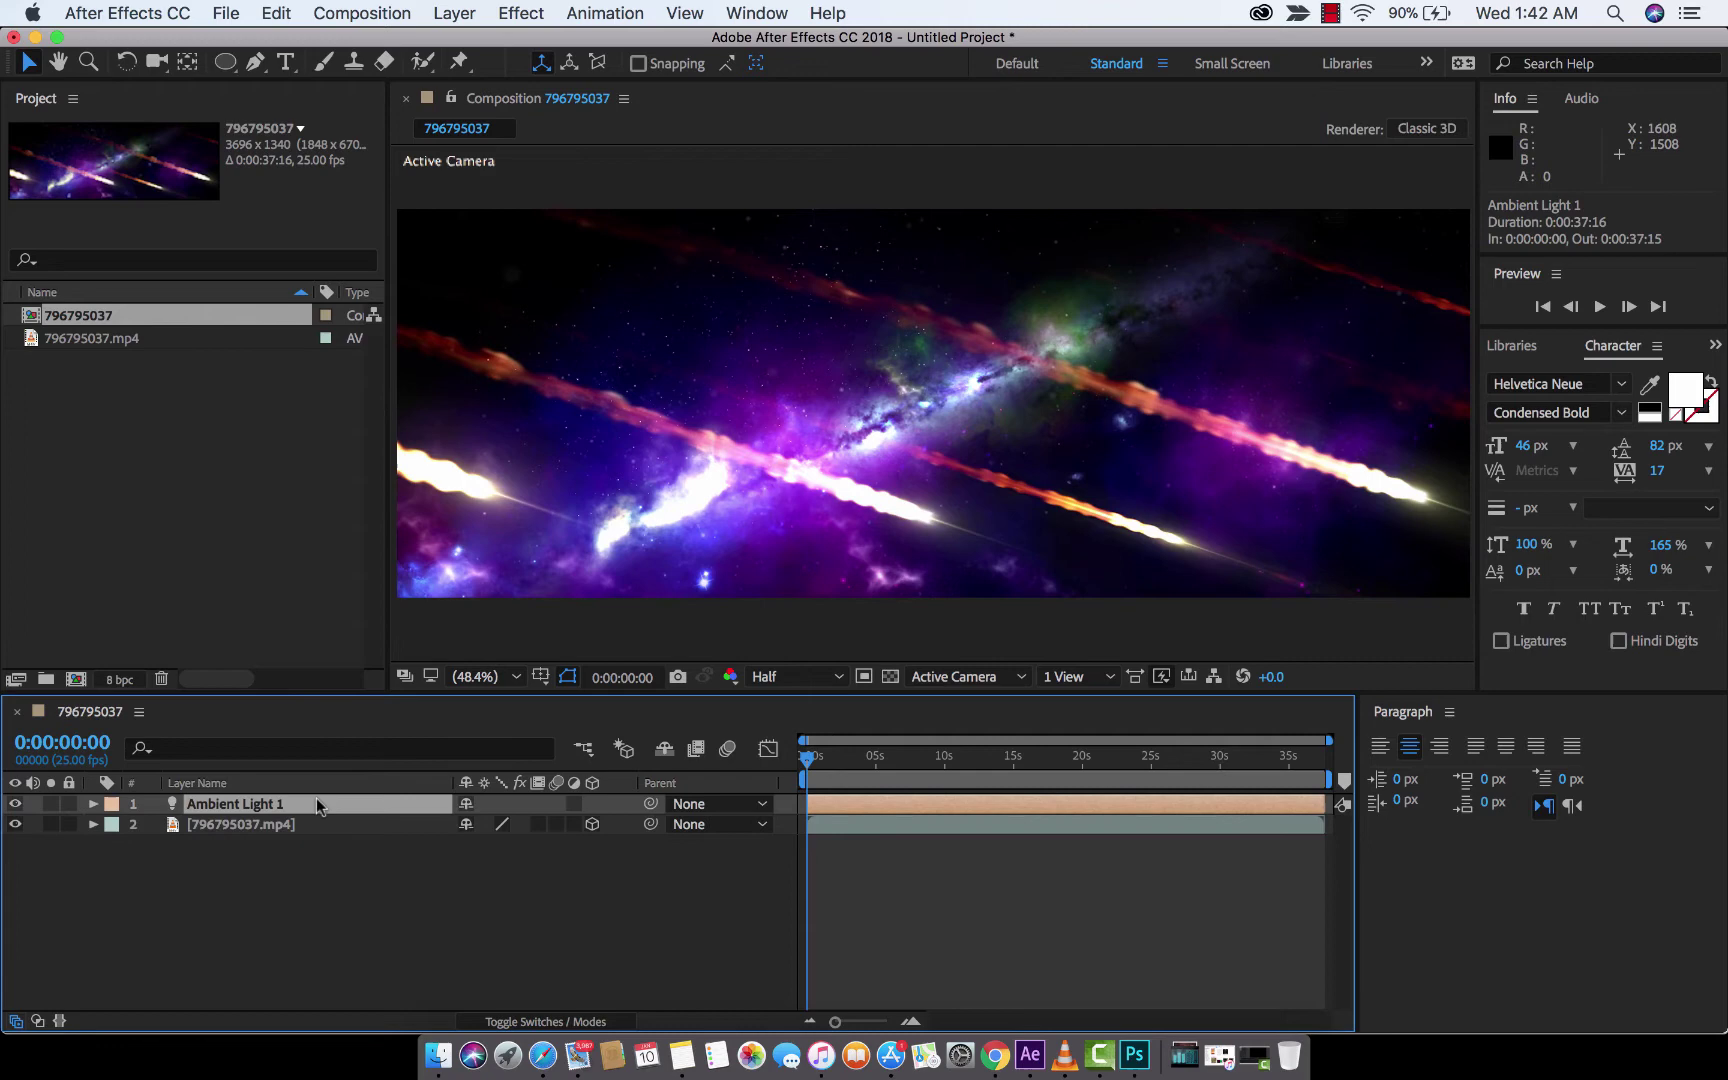
pyautogui.click(93, 805)
pyautogui.click(113, 826)
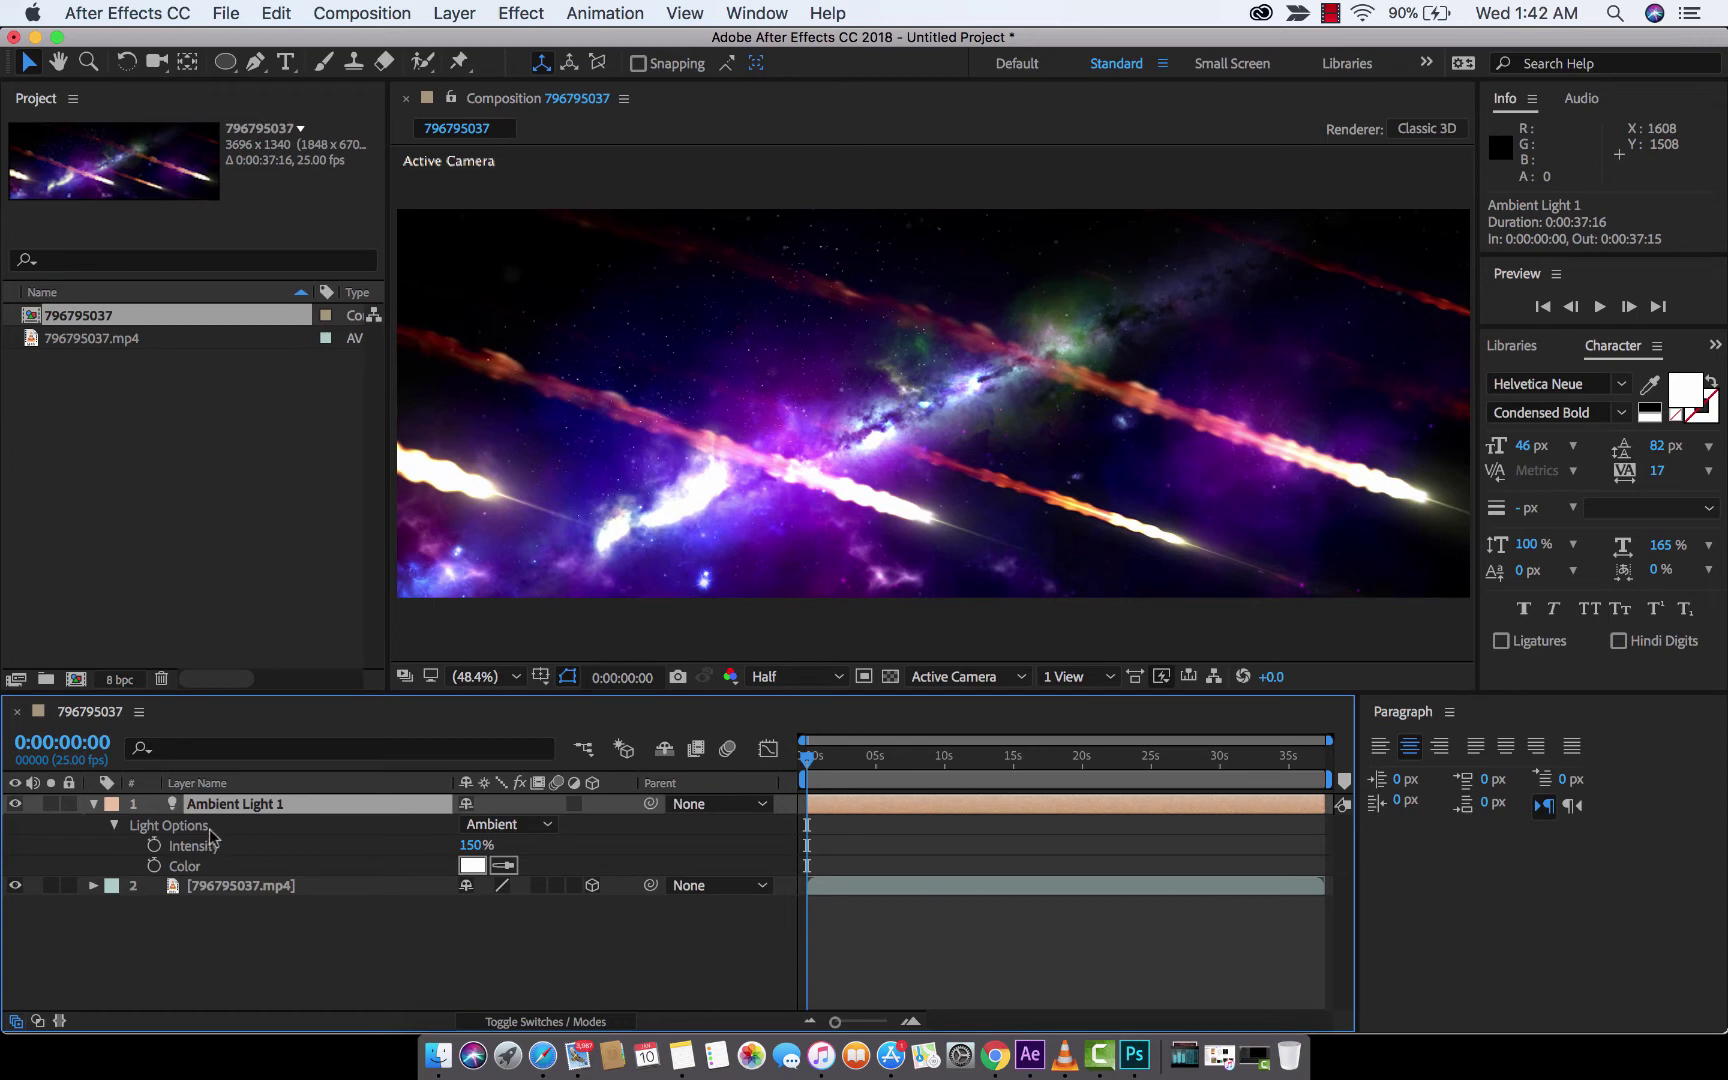
pyautogui.click(518, 825)
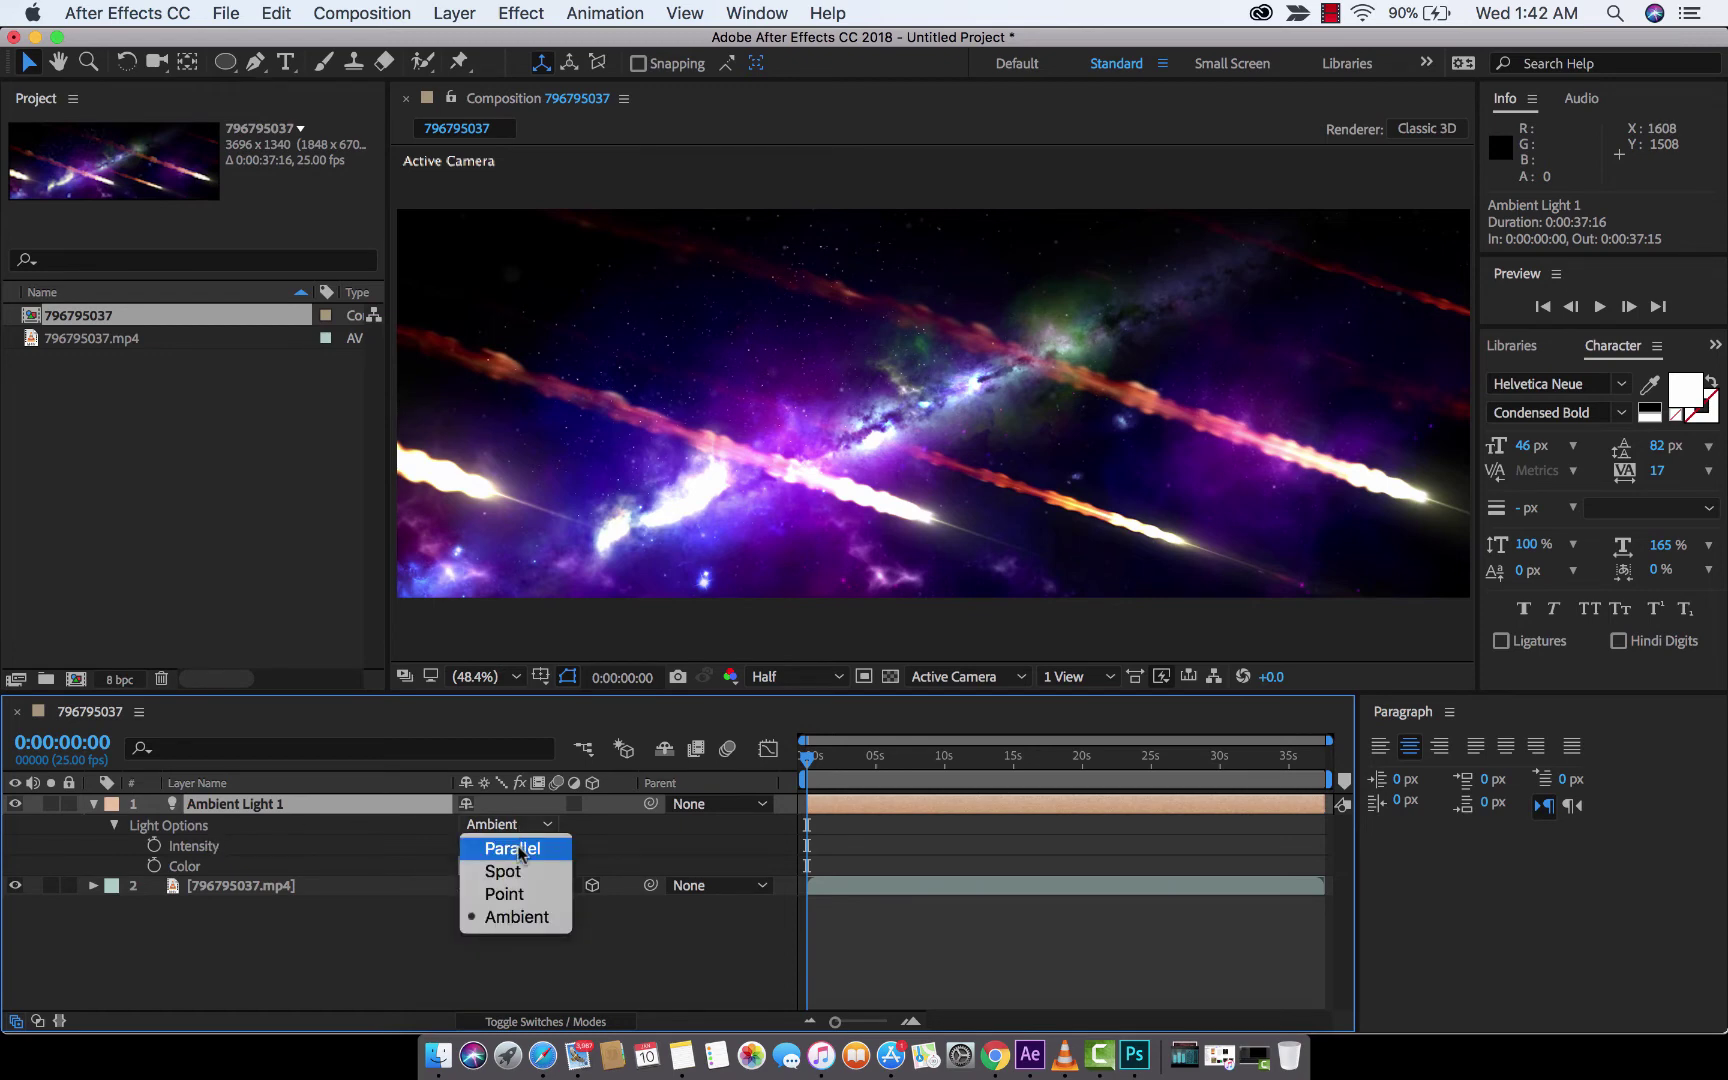
pyautogui.click(518, 850)
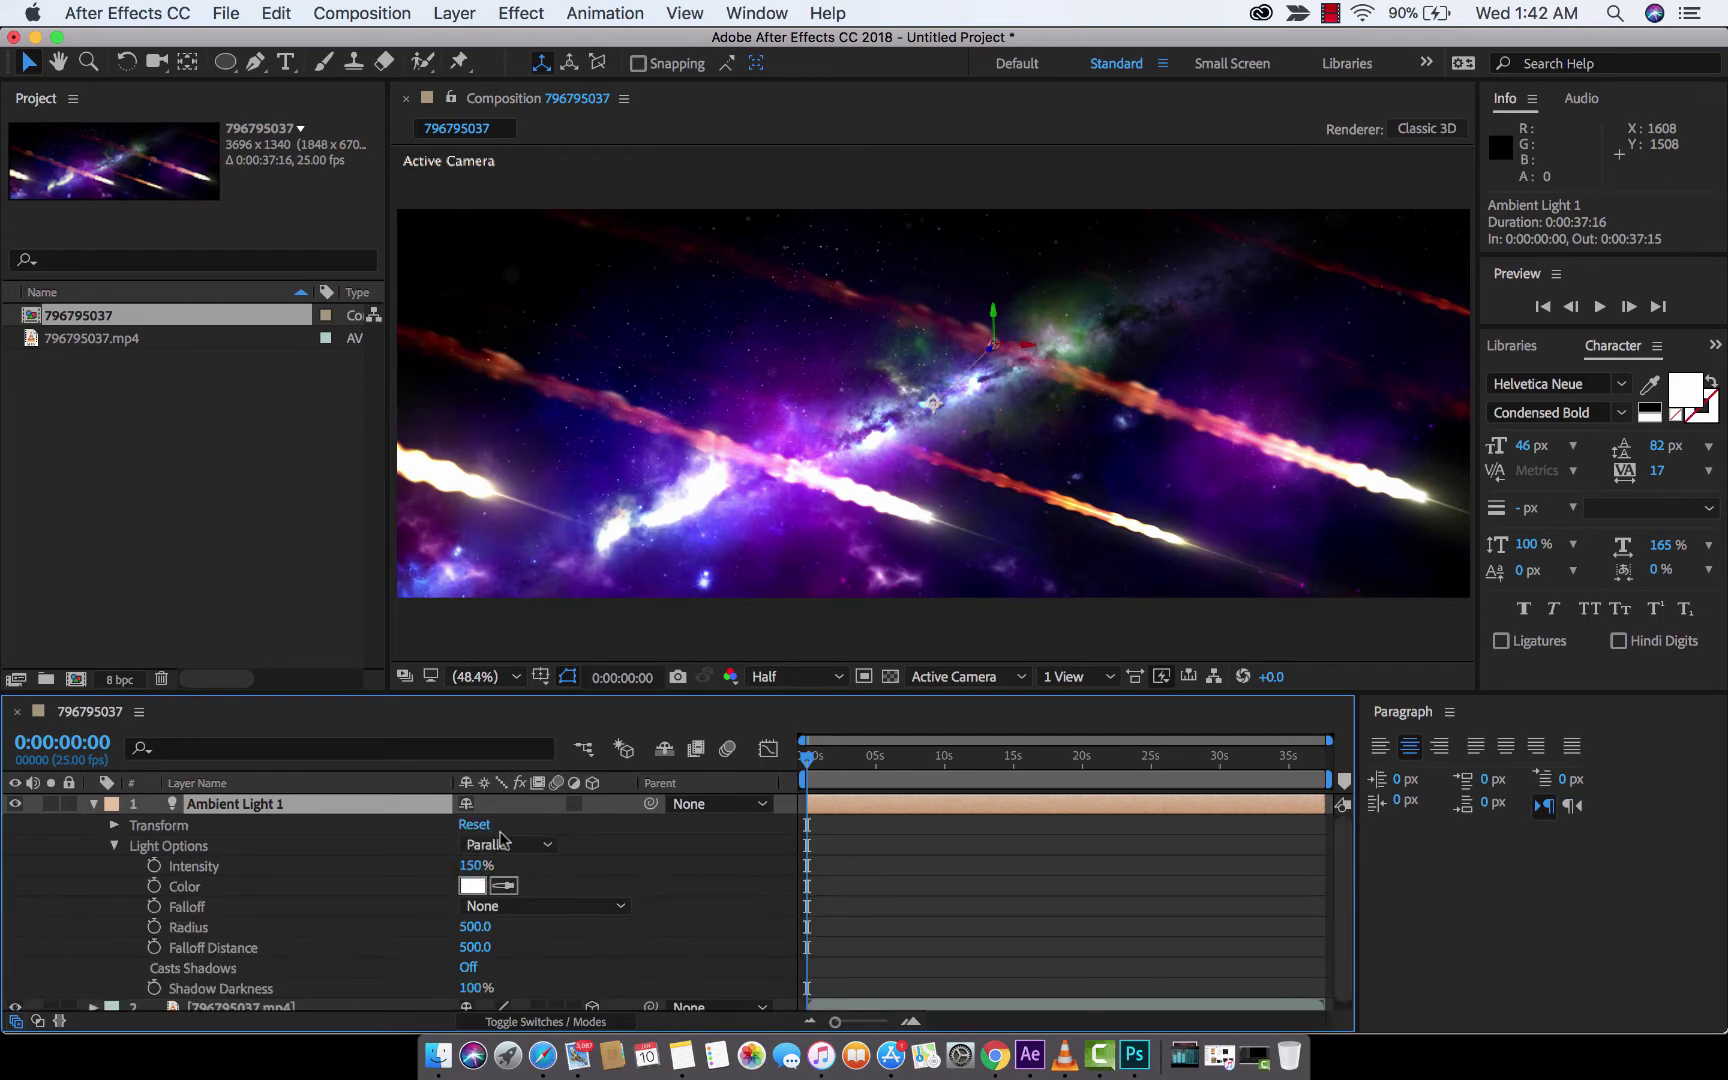
pyautogui.scroll(-1, 378, 840)
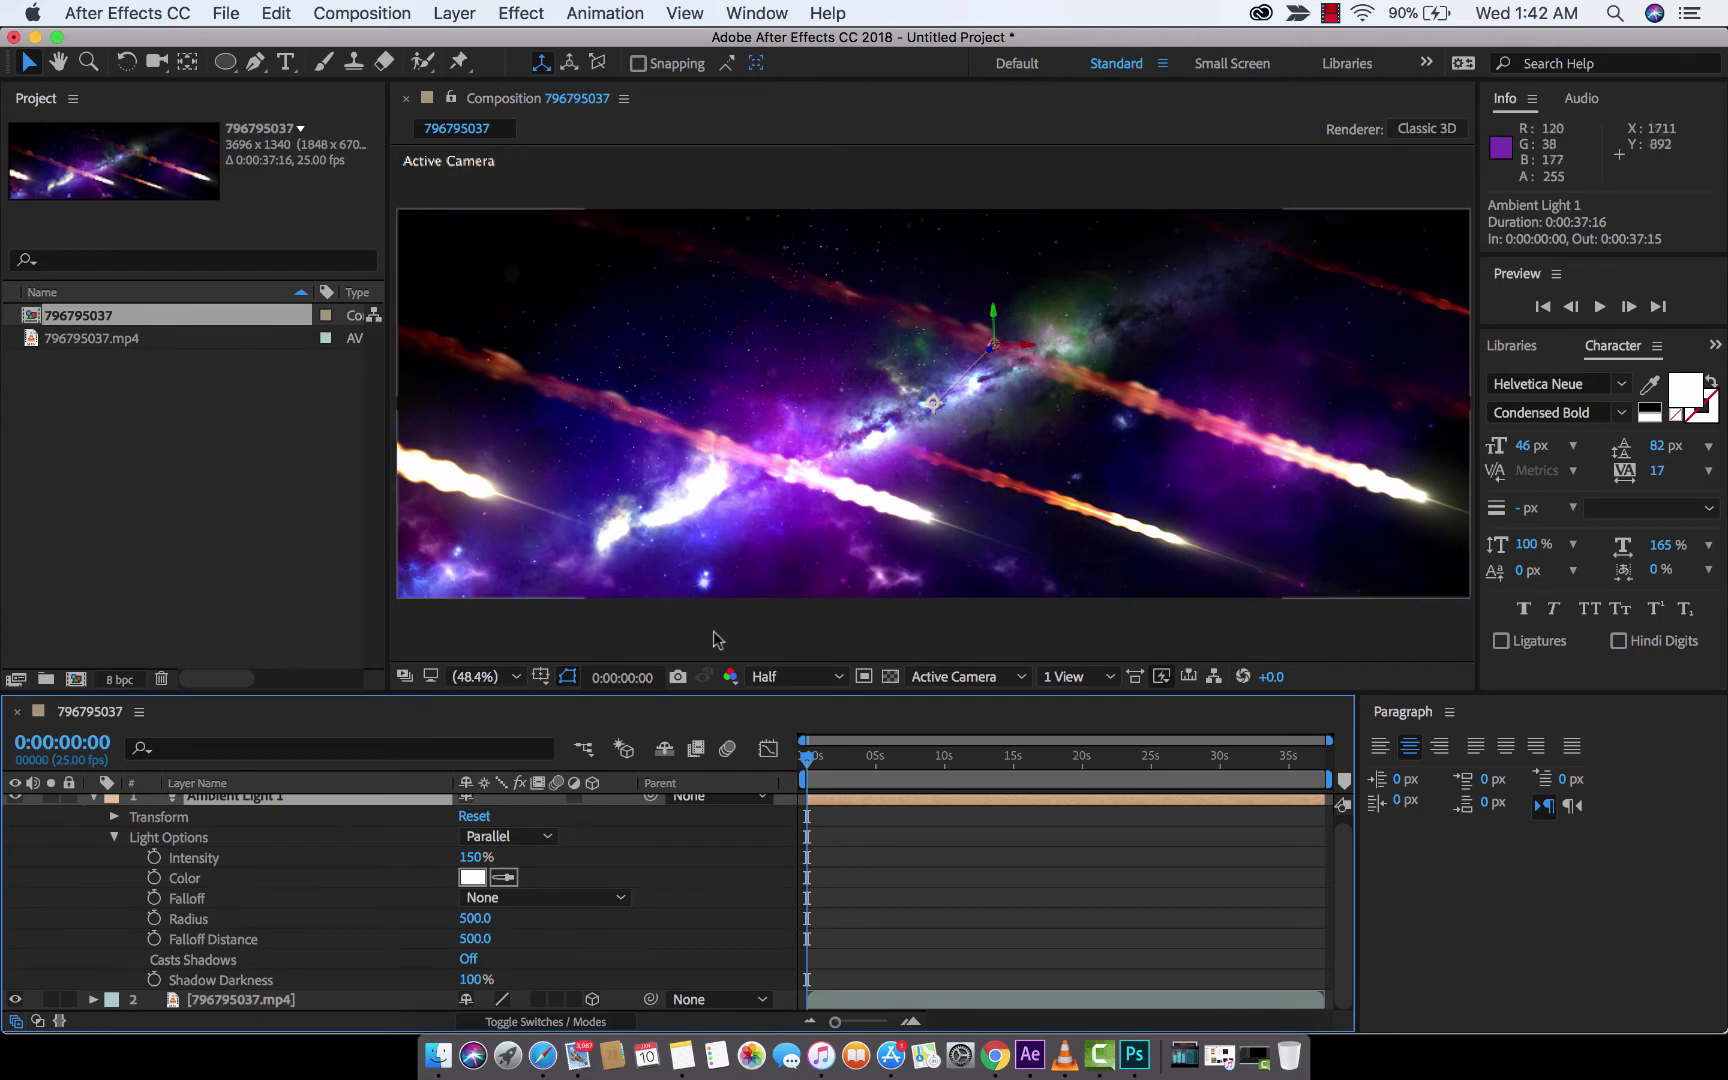
pyautogui.scroll(1, 585, 830)
# - Change Ambient Light 1 to a Spot light and drag it lower along the Y axis
pyautogui.click(530, 845)
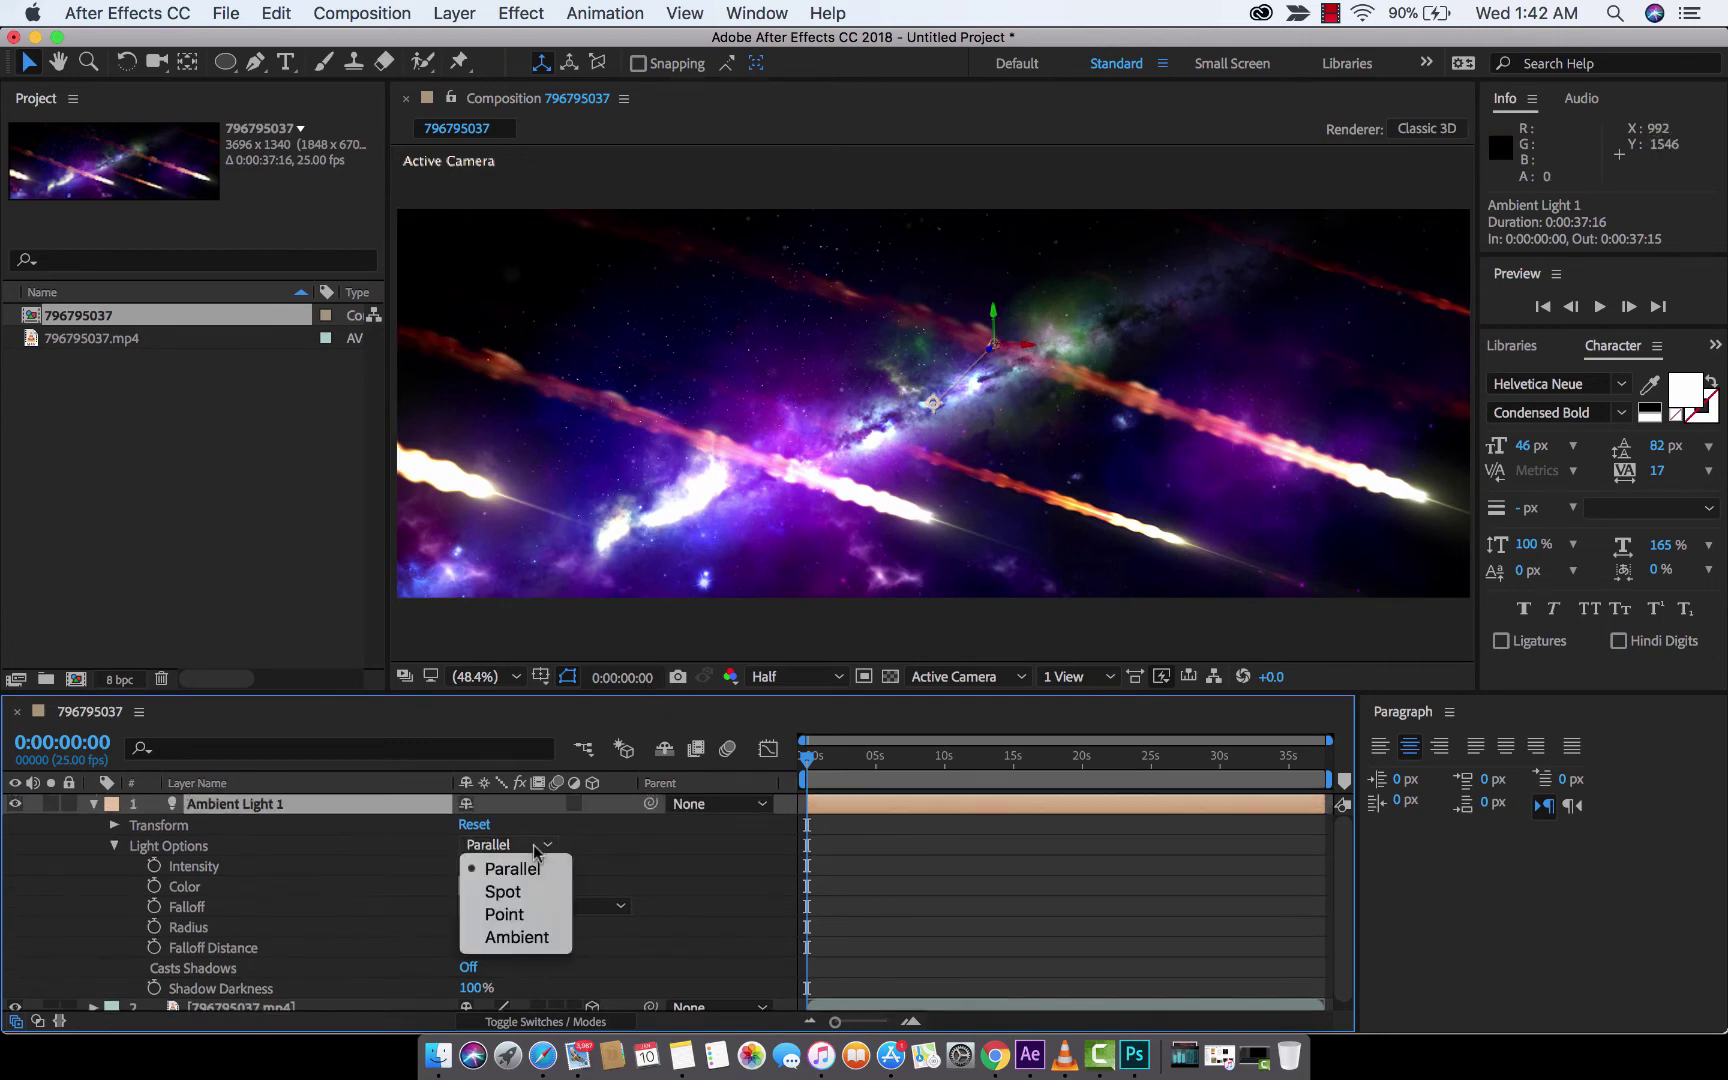
pyautogui.click(521, 892)
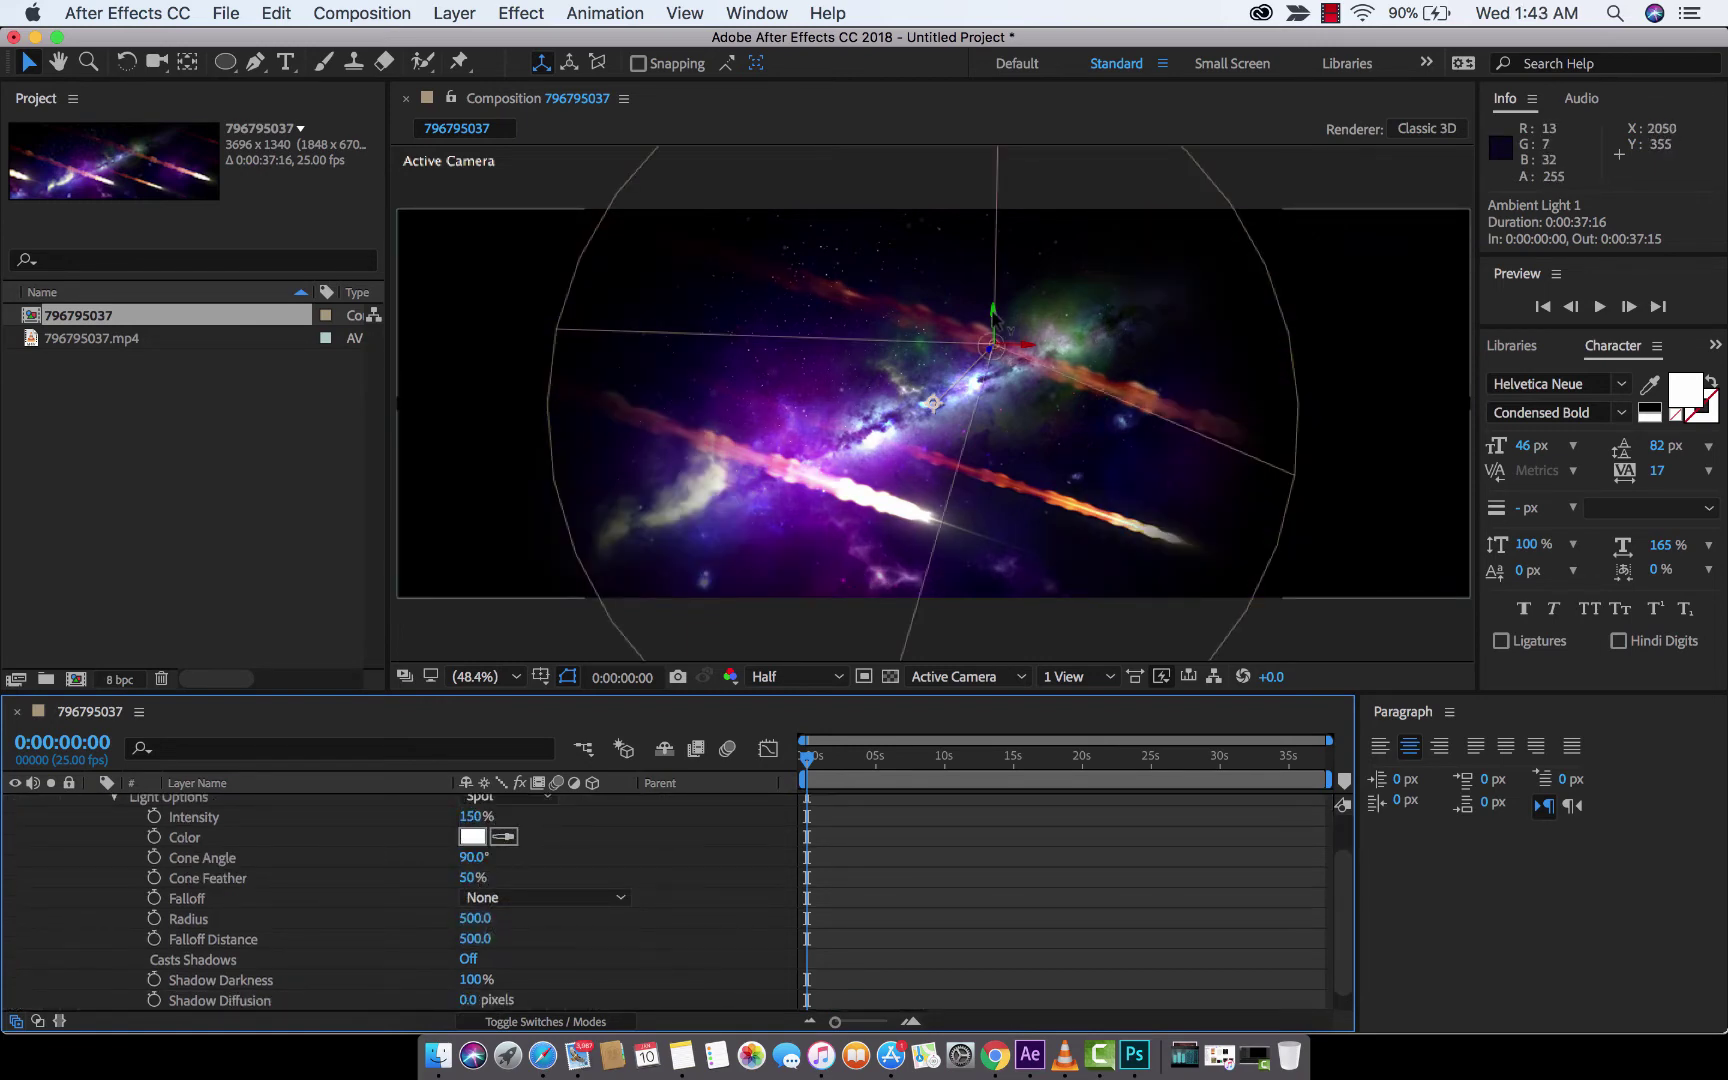
pyautogui.moveTo(994, 310); pyautogui.dragTo(1021, 400)
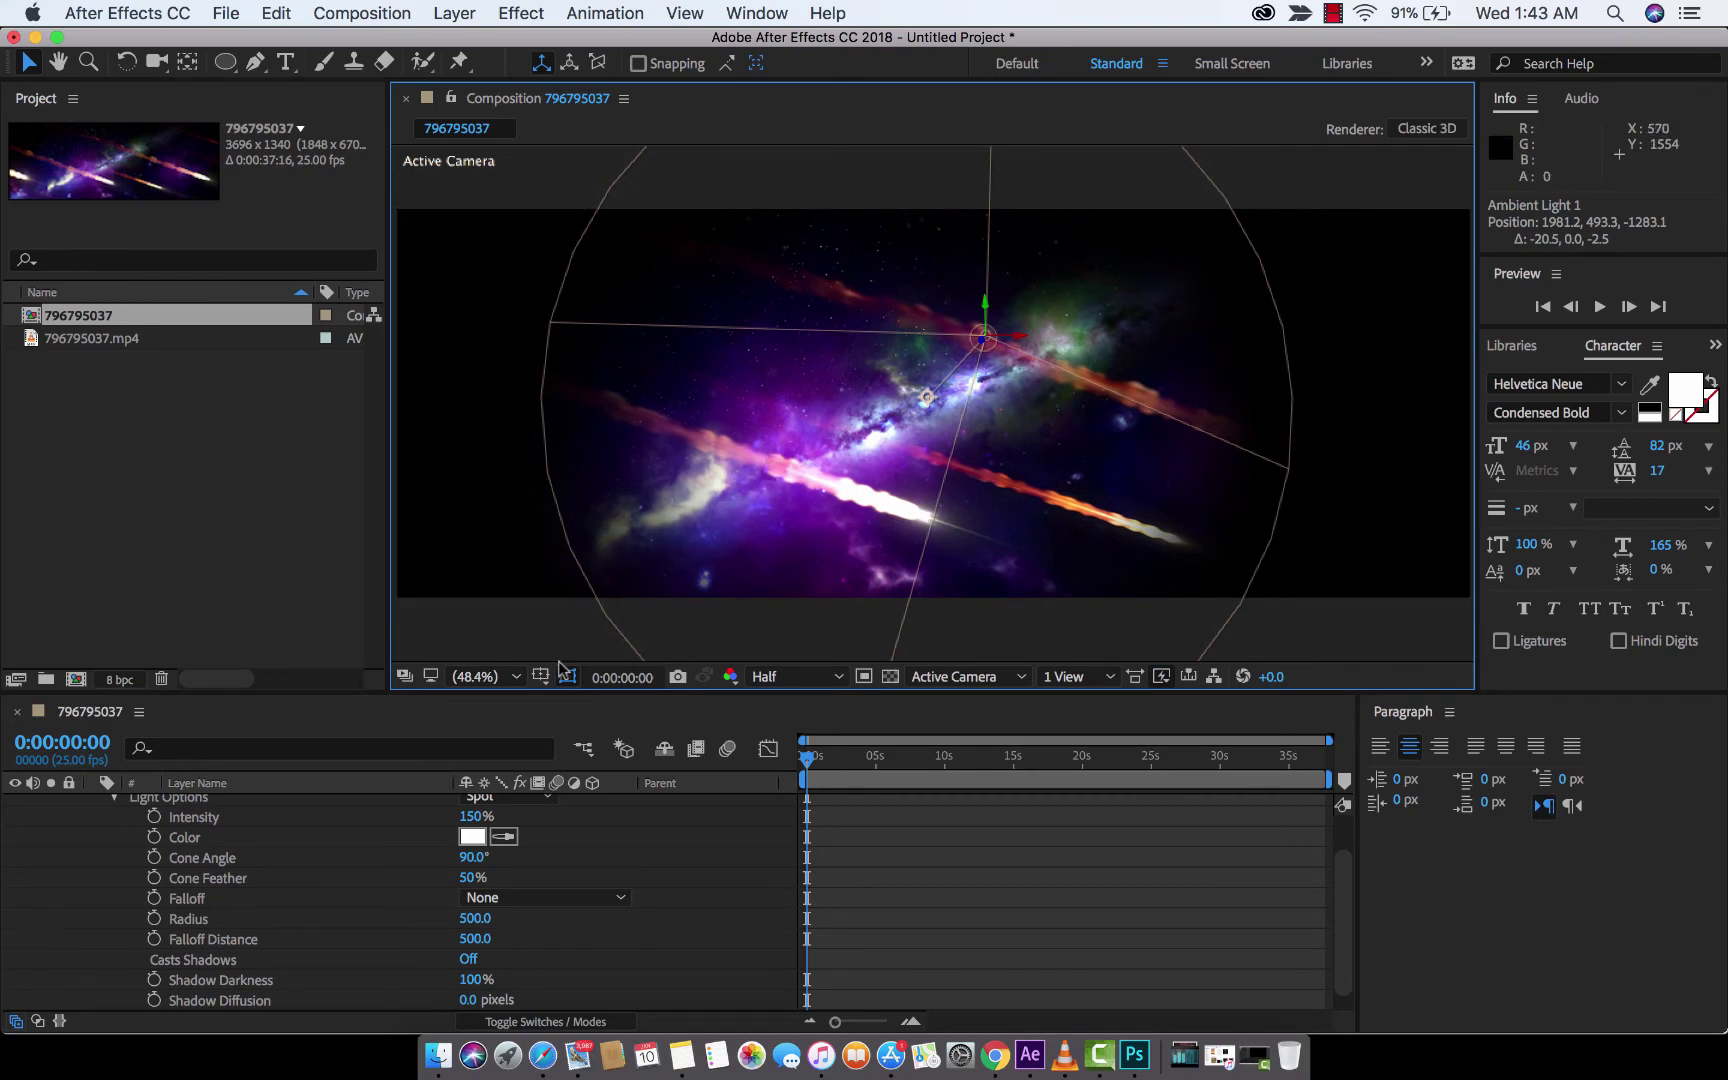
pyautogui.scroll(2, 490, 820)
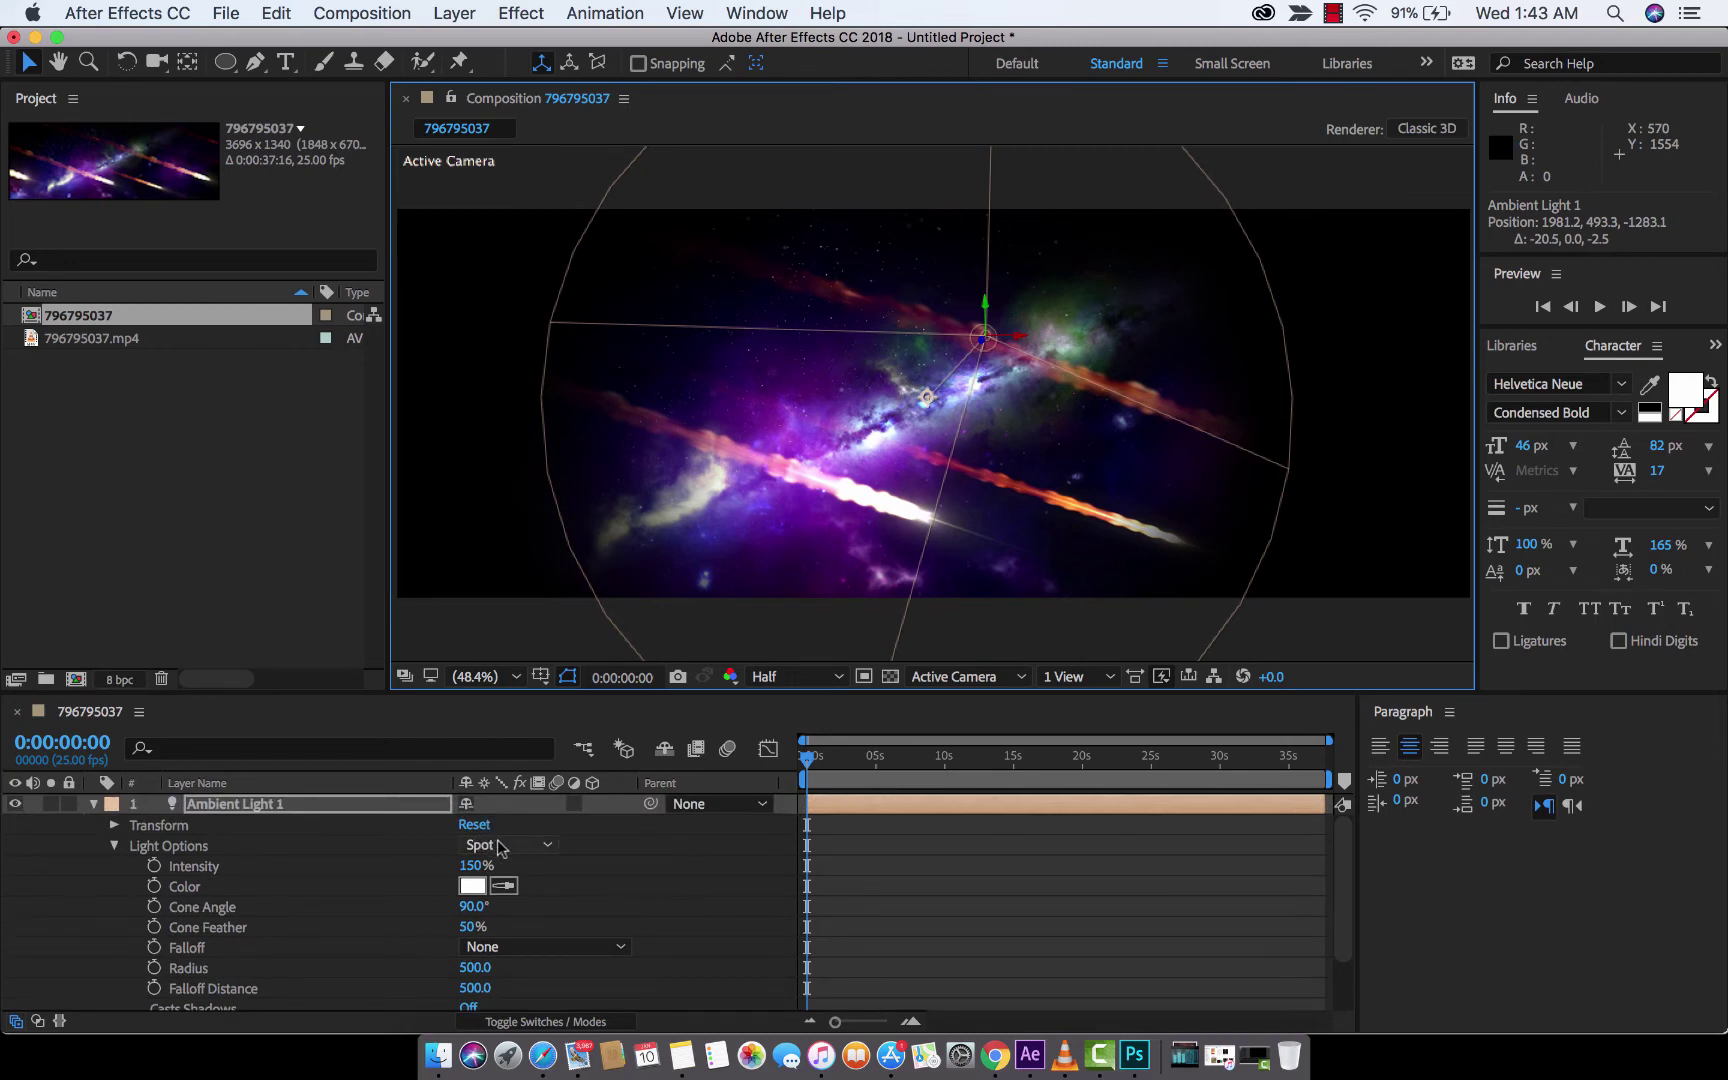
# - Switch the light to Point, then move it down and back along the Z axis
pyautogui.click(507, 845)
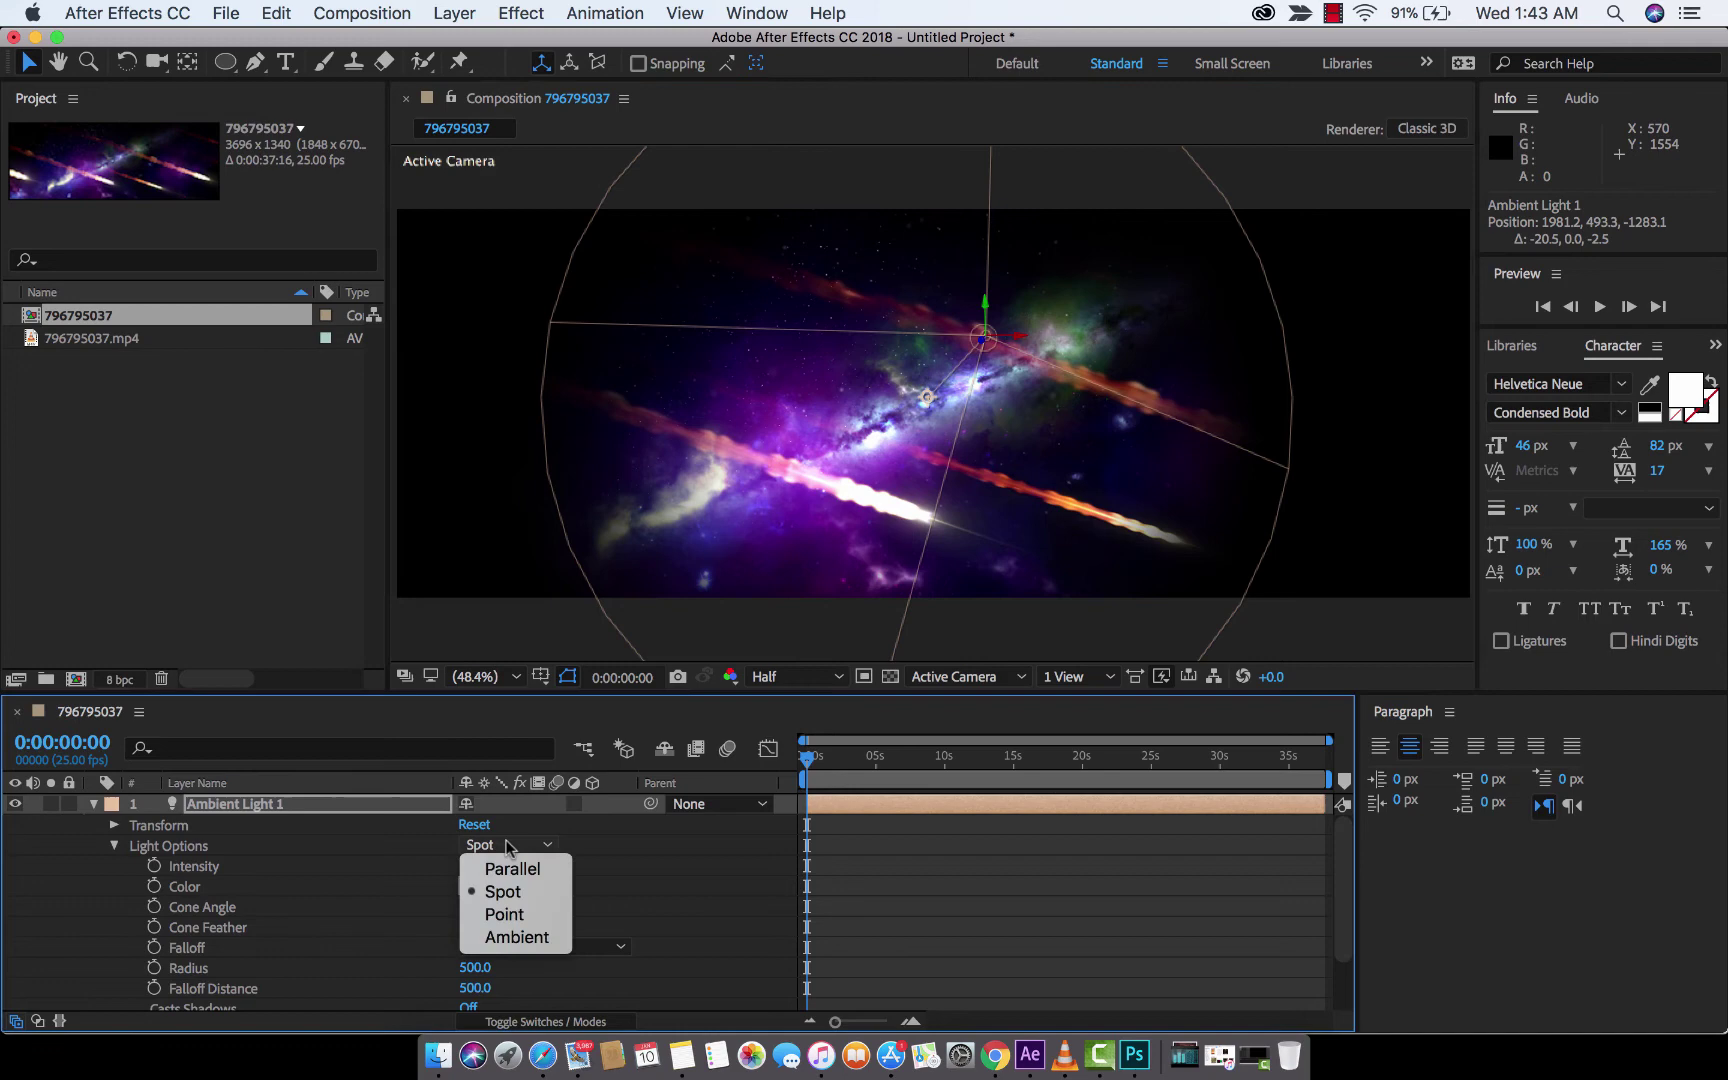
pyautogui.click(509, 915)
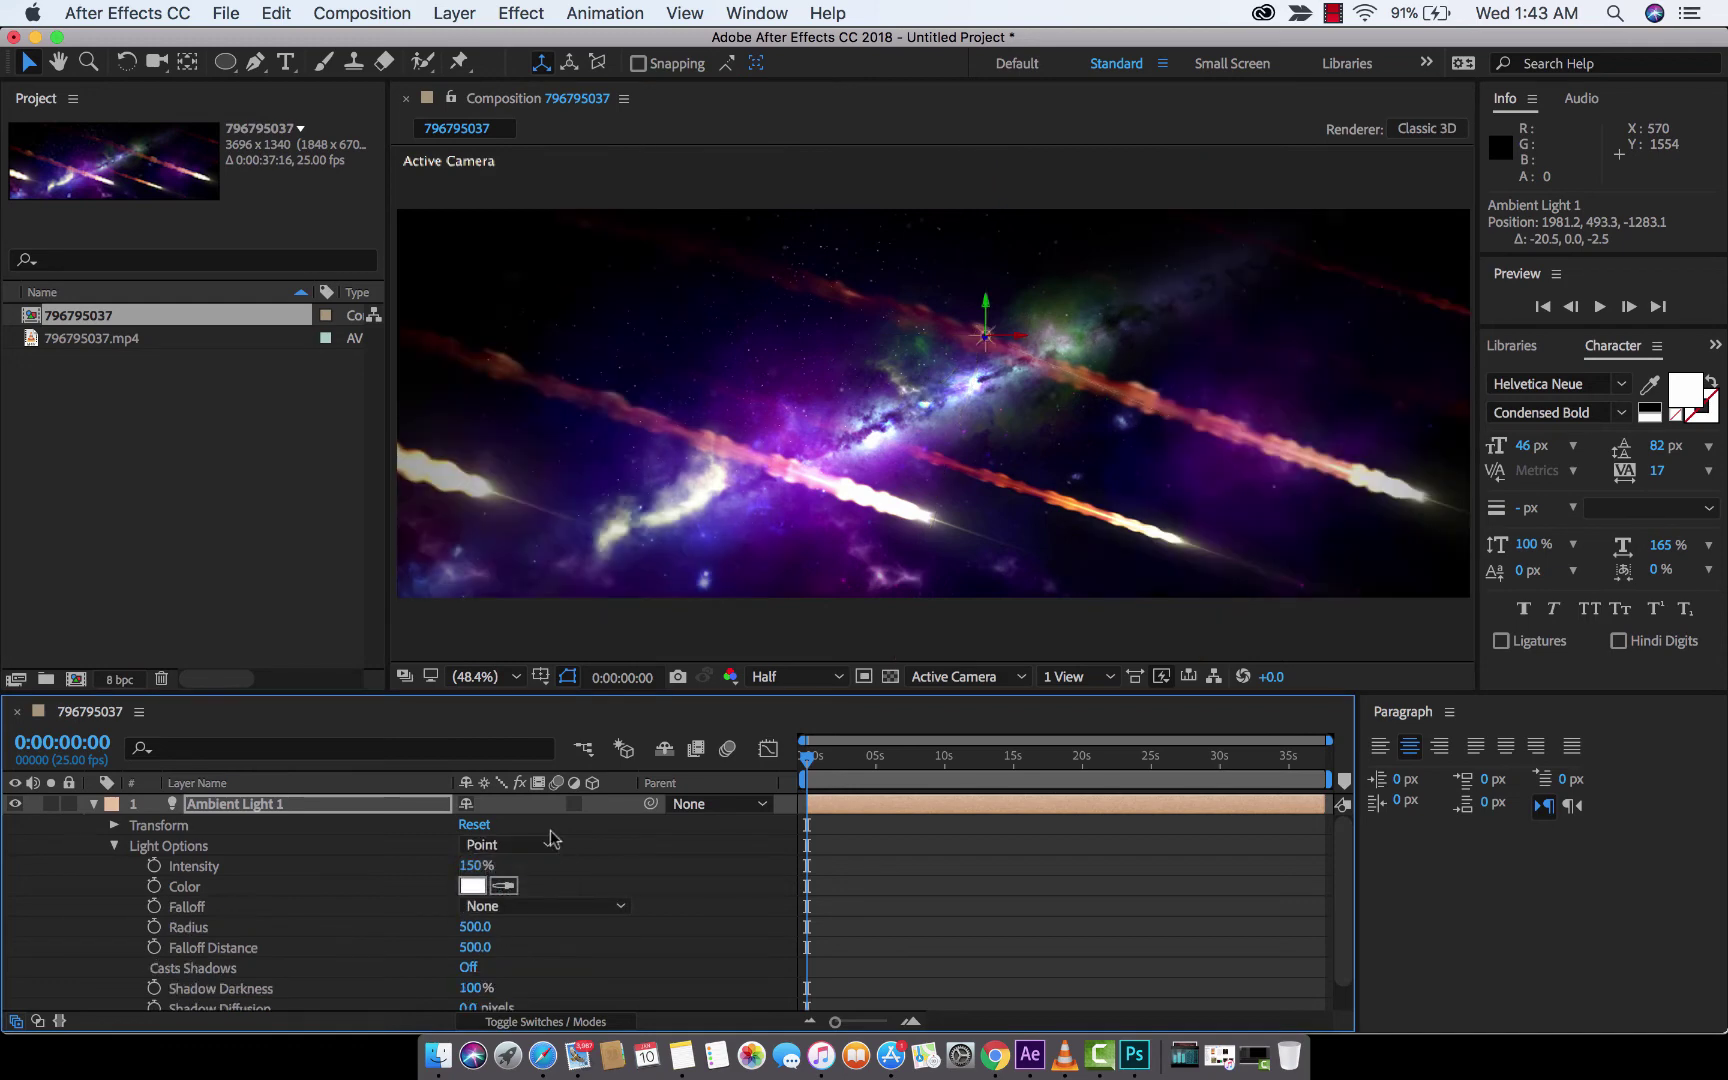
pyautogui.moveTo(986, 305); pyautogui.dragTo(1026, 973)
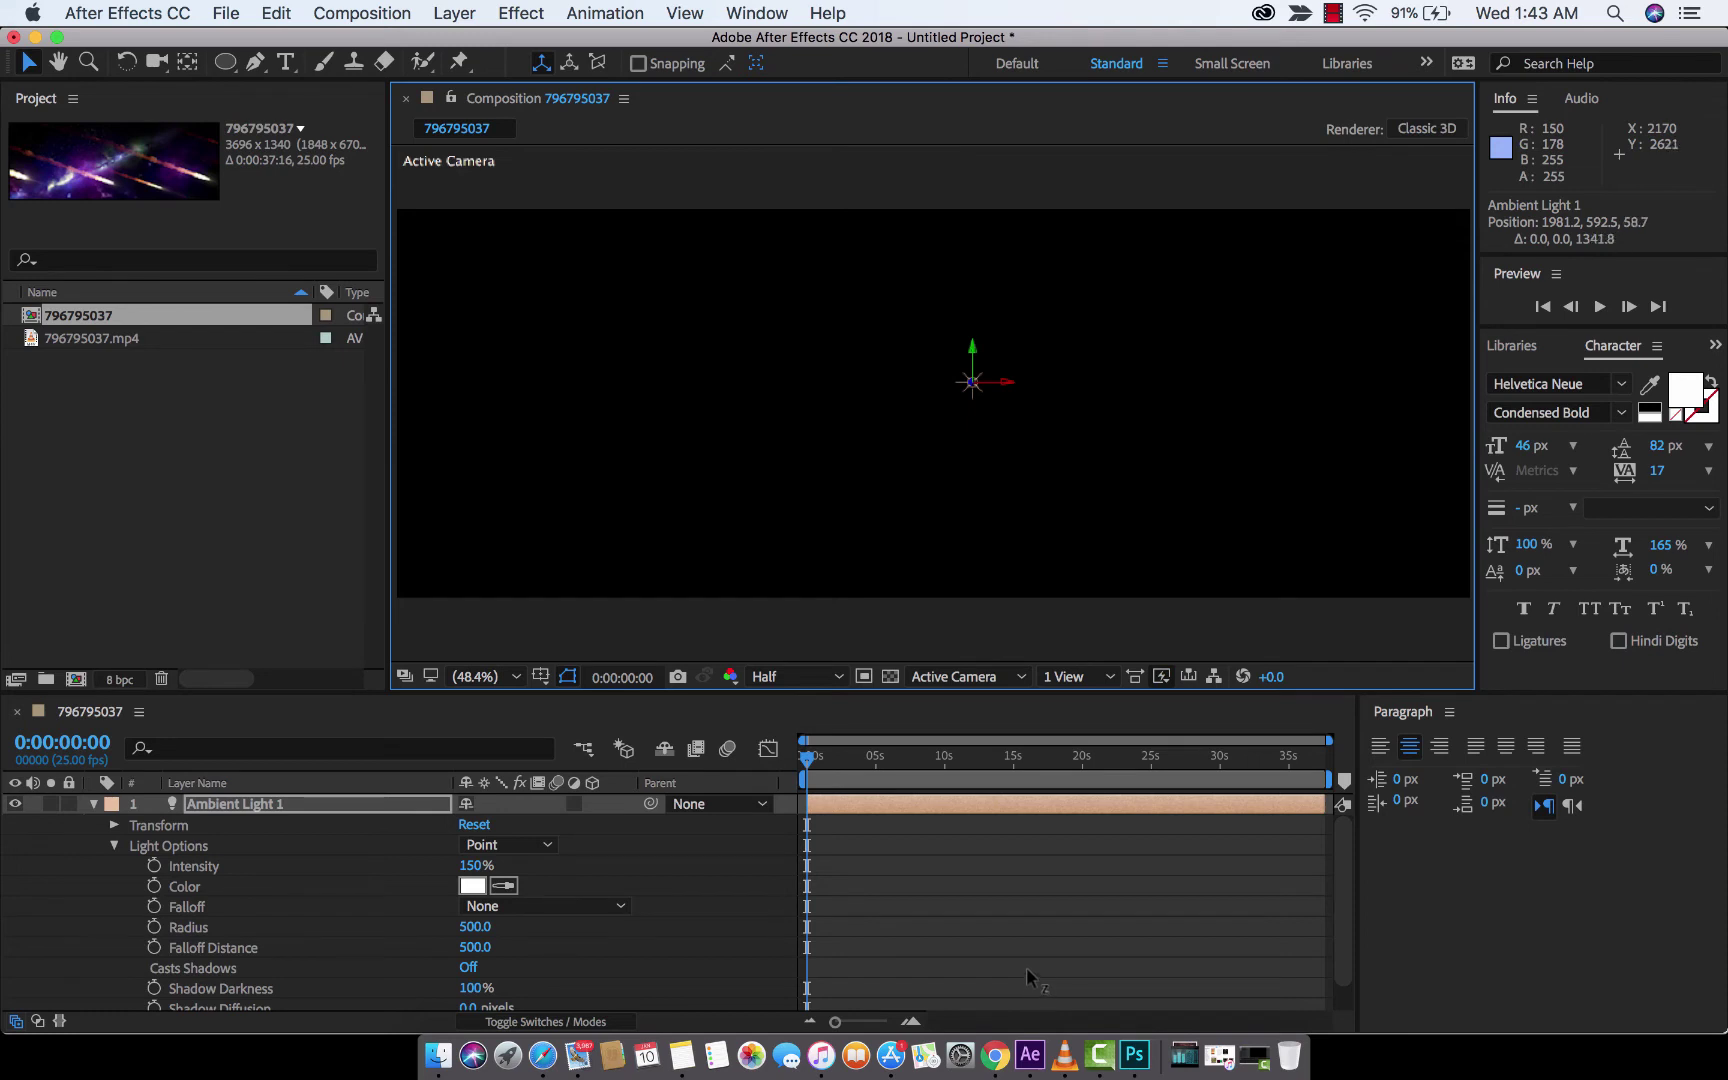
pyautogui.moveTo(1026, 967); pyautogui.dragTo(1252, 313)
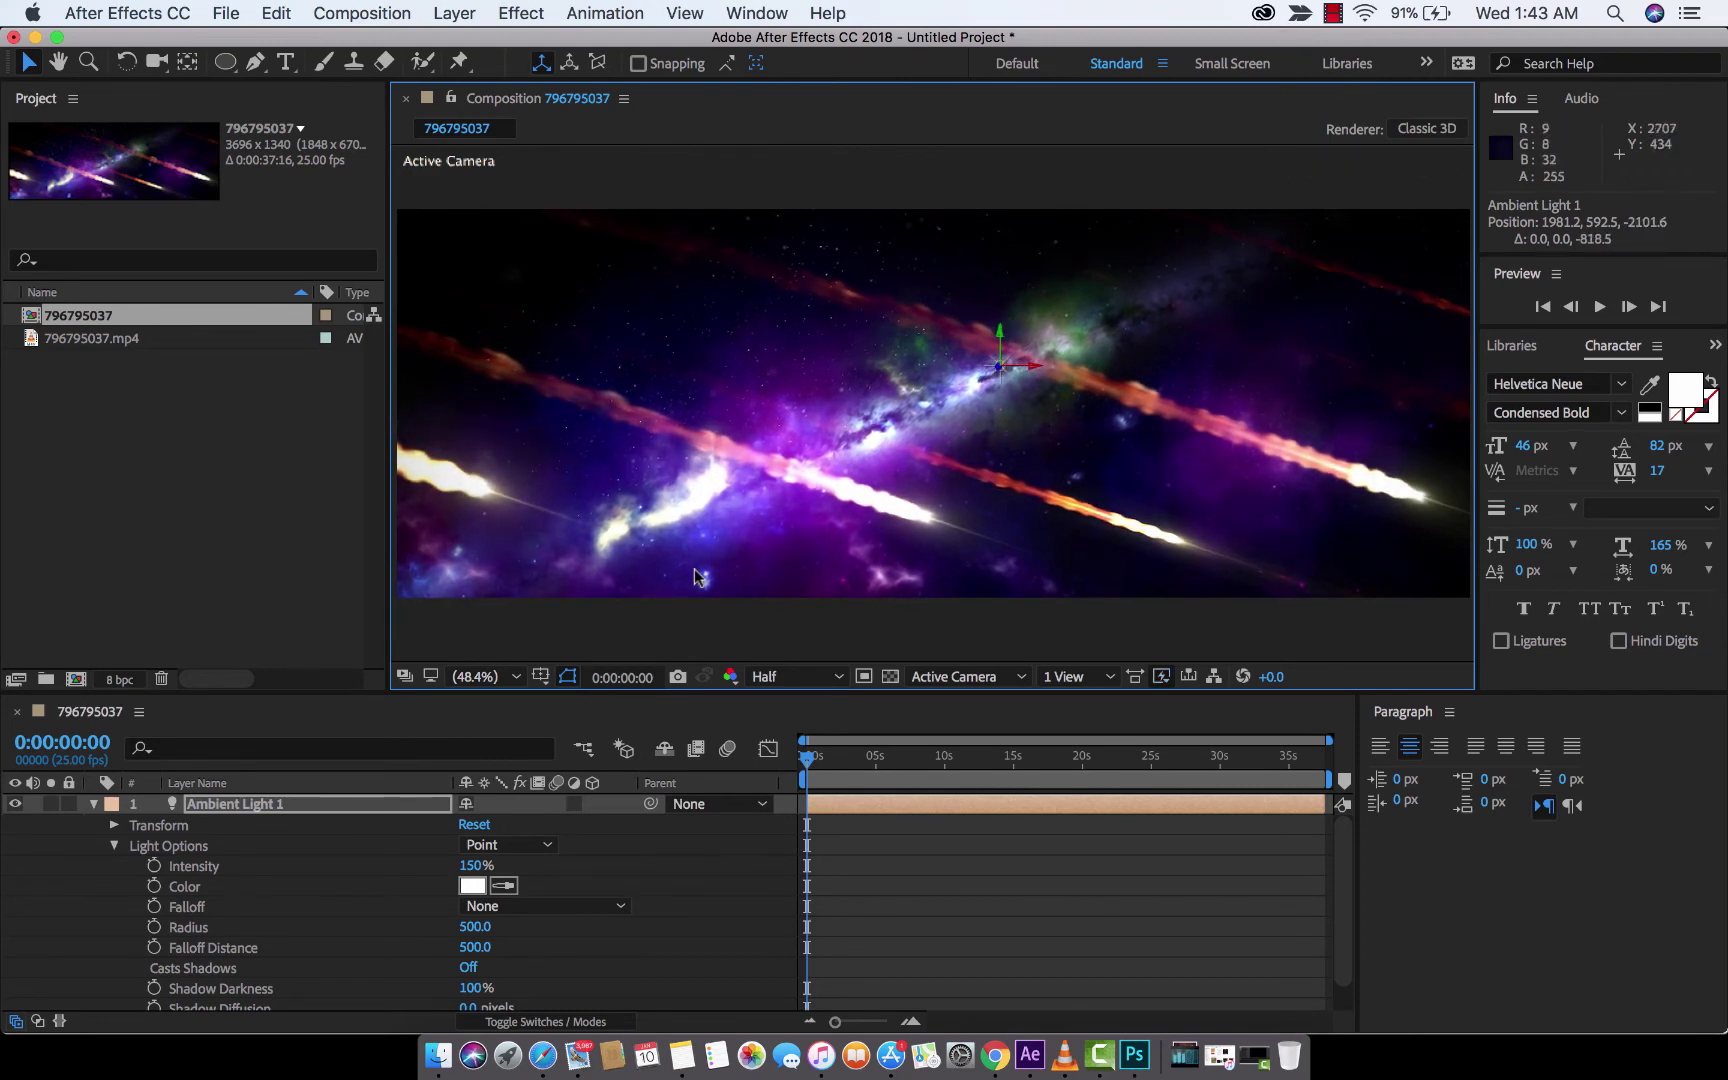
# - Switch the light back to Ambient and scrub its Intensity up to 236%
pyautogui.click(501, 849)
pyautogui.click(505, 933)
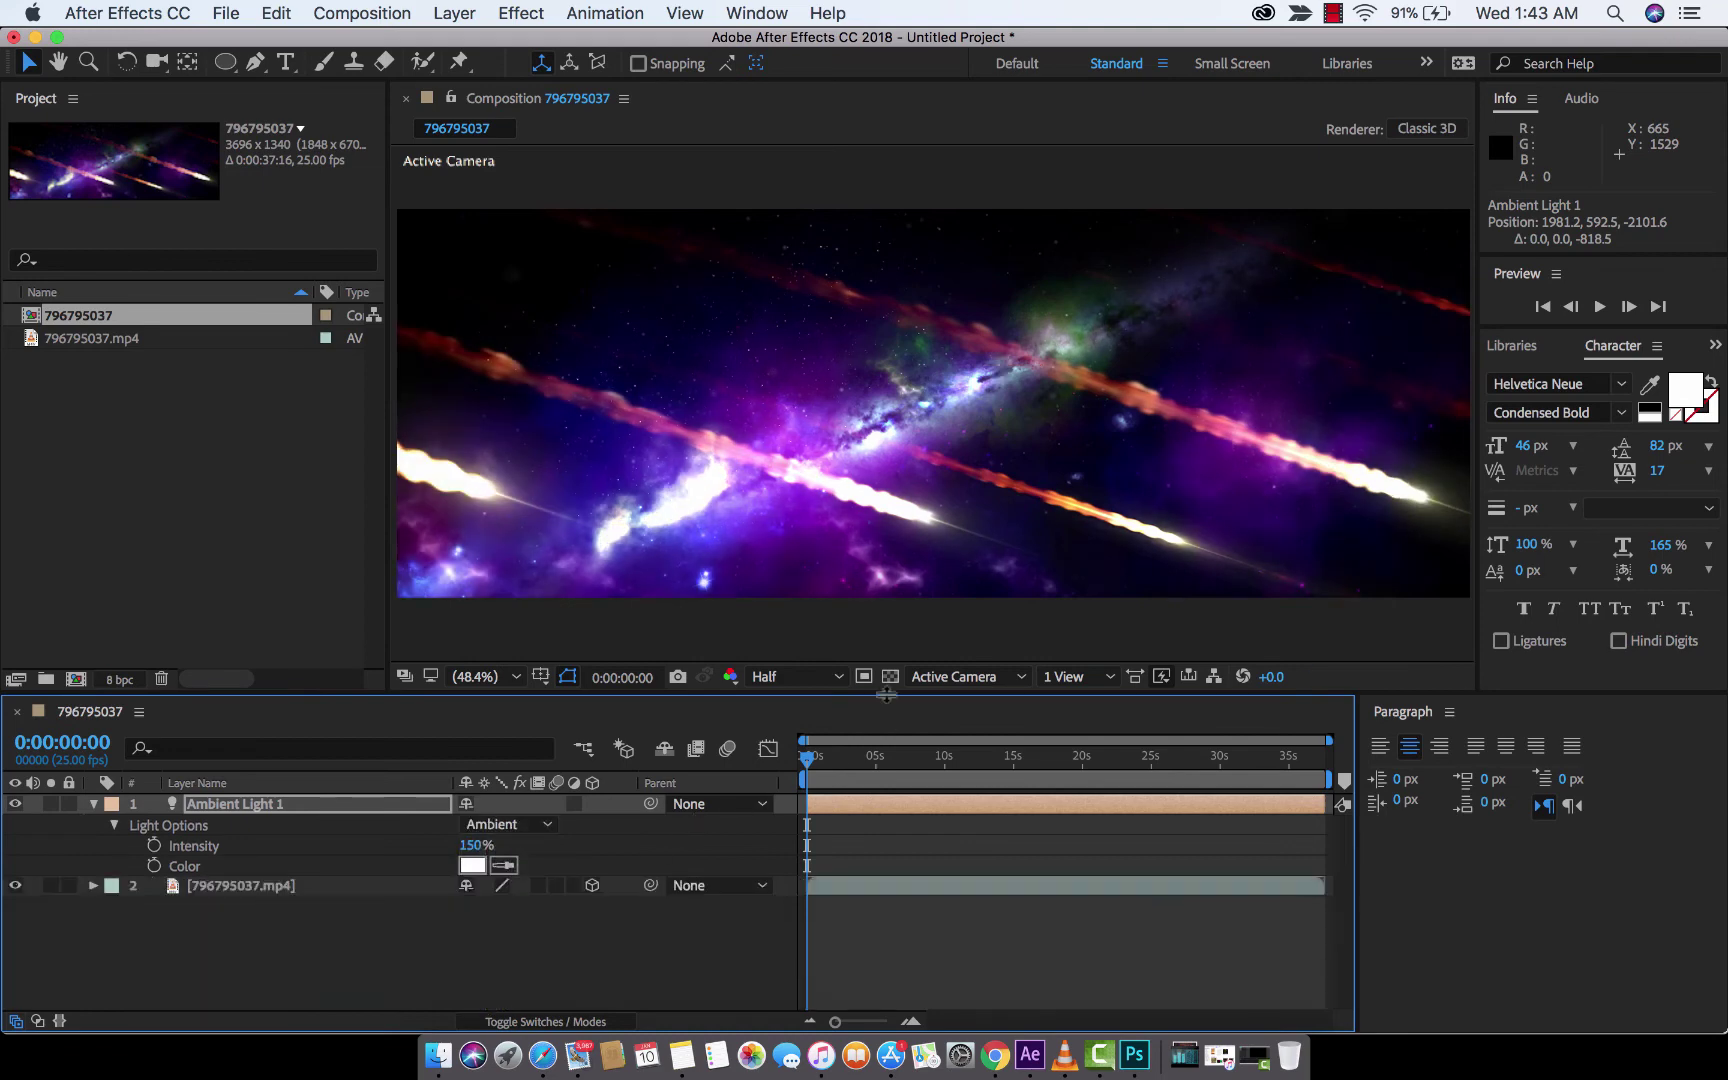
pyautogui.click(293, 804)
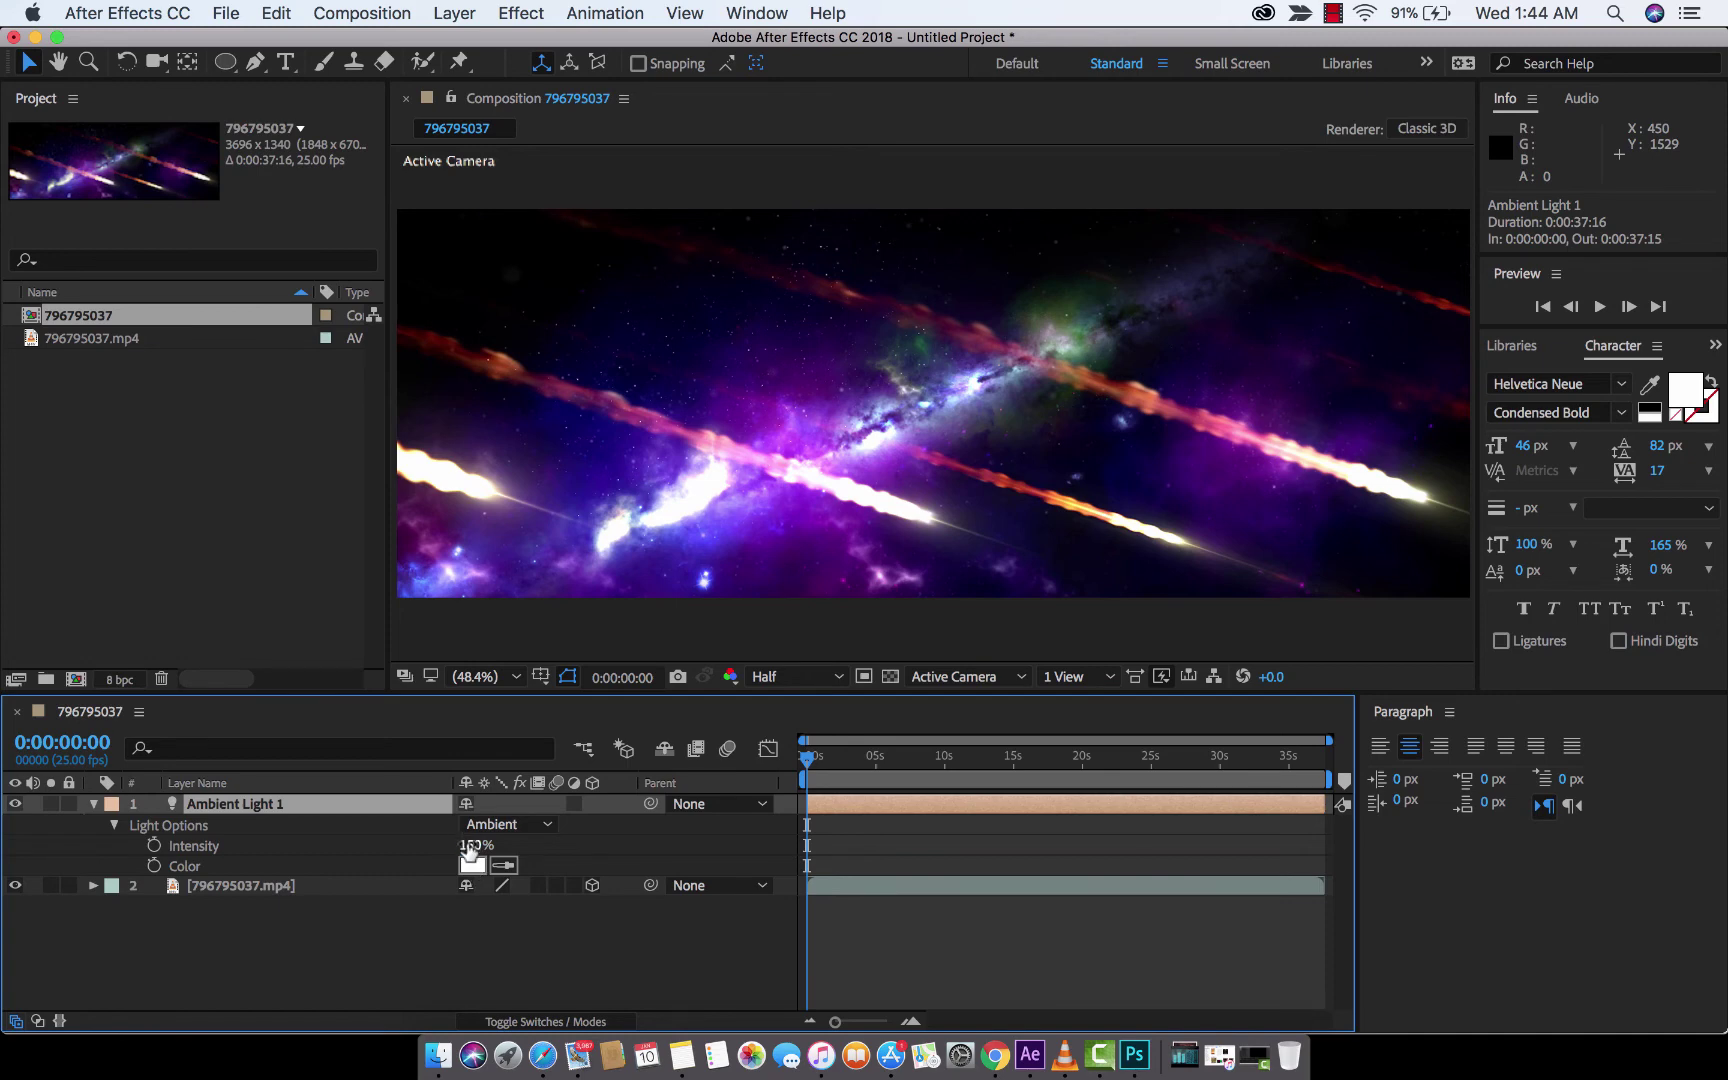
pyautogui.moveTo(468, 845); pyautogui.dragTo(565, 845)
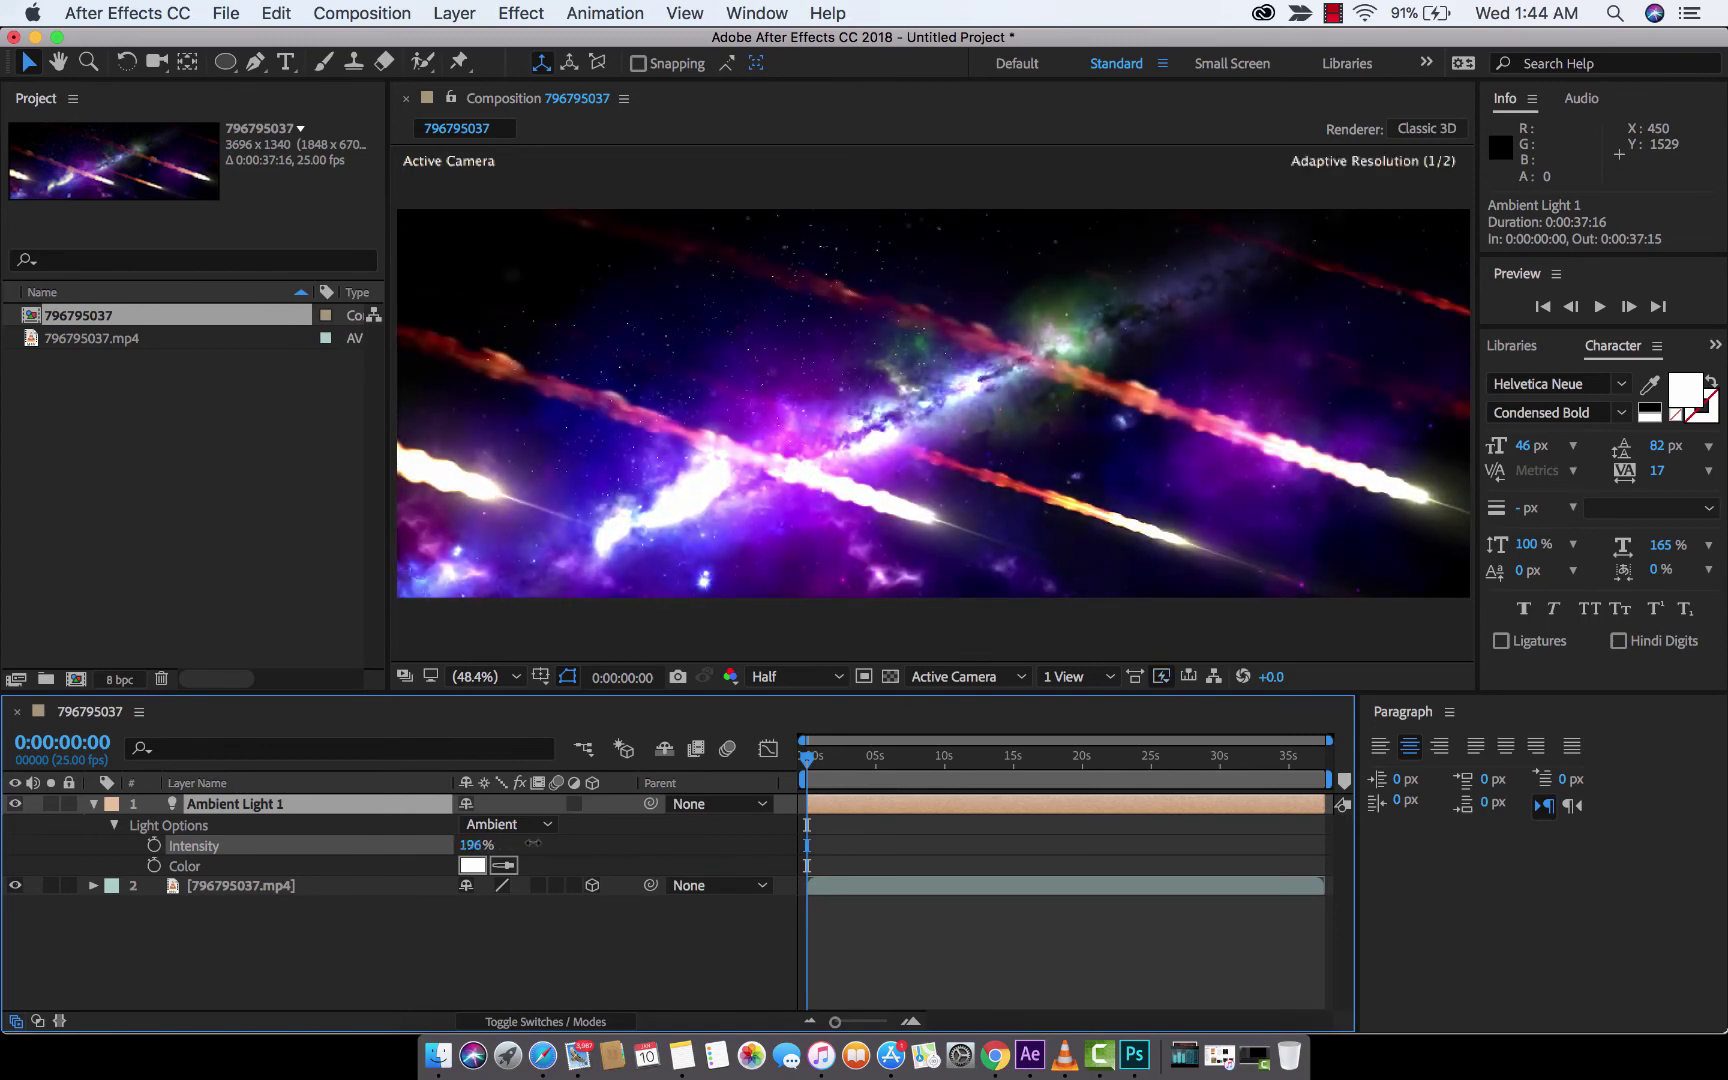
# - Toggle the ambient light off and on to compare, then lower Intensity to 195%
pyautogui.click(160, 808)
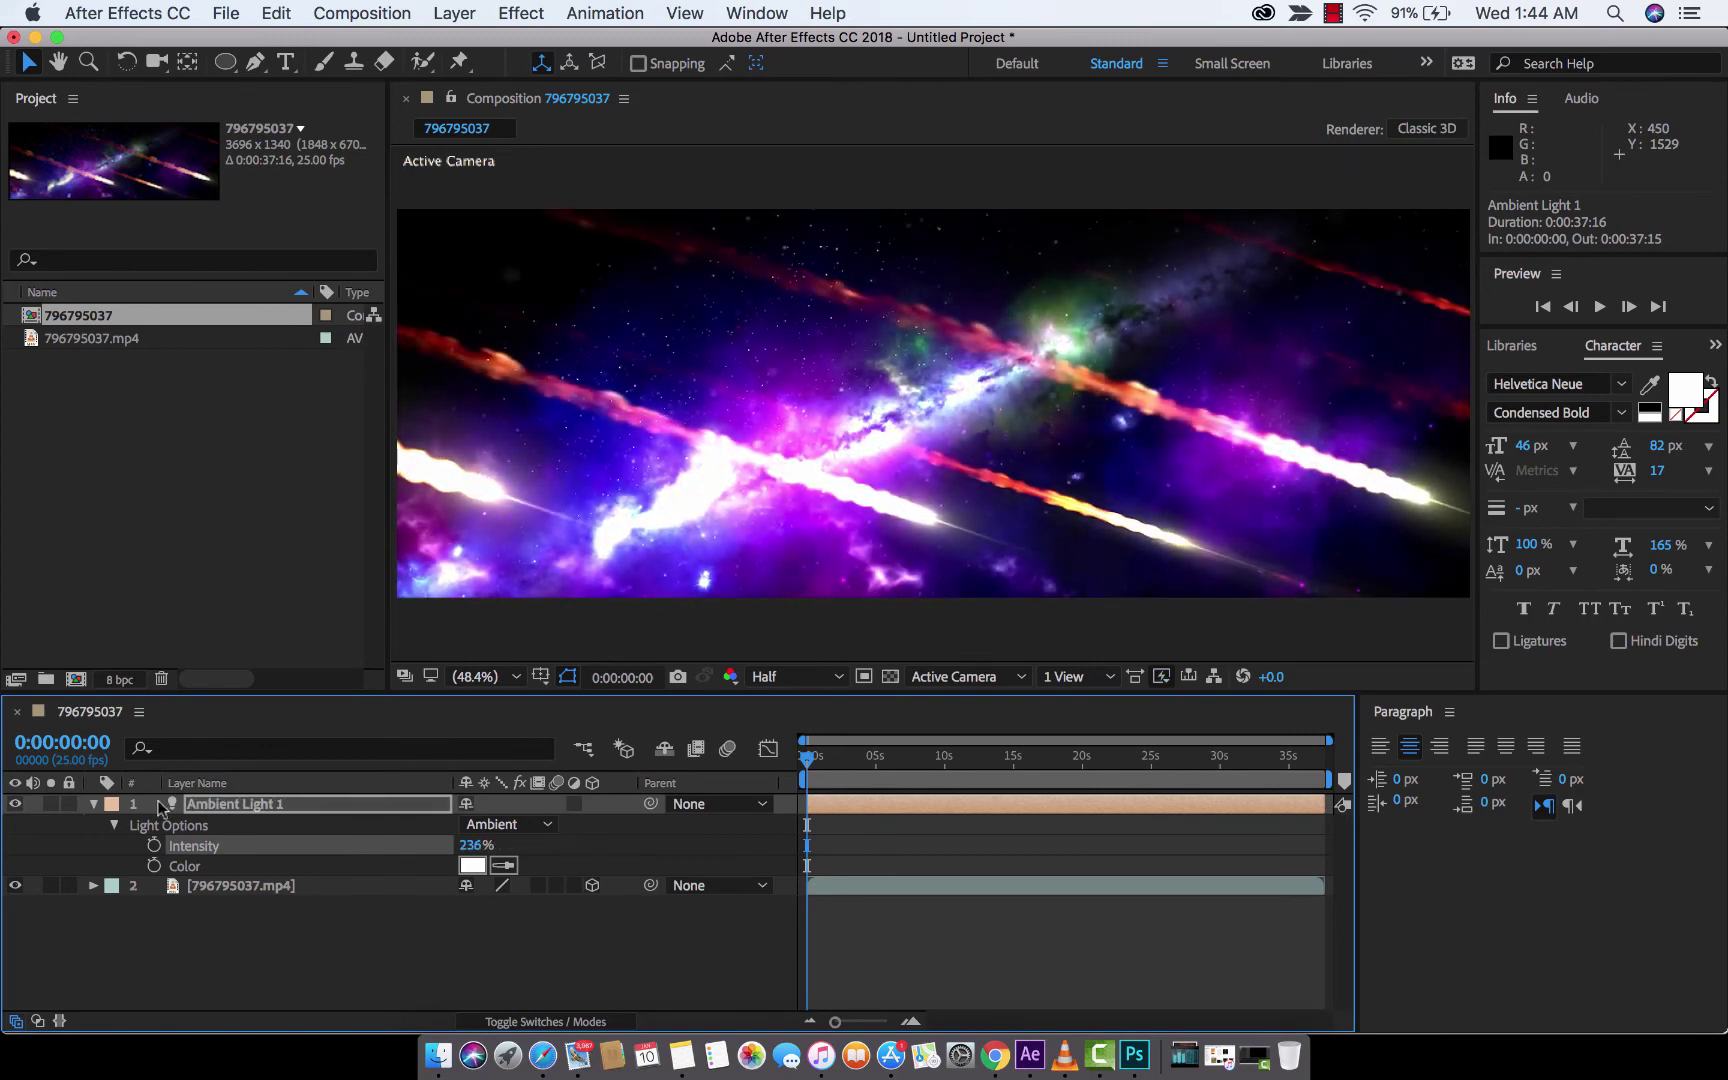
pyautogui.click(16, 805)
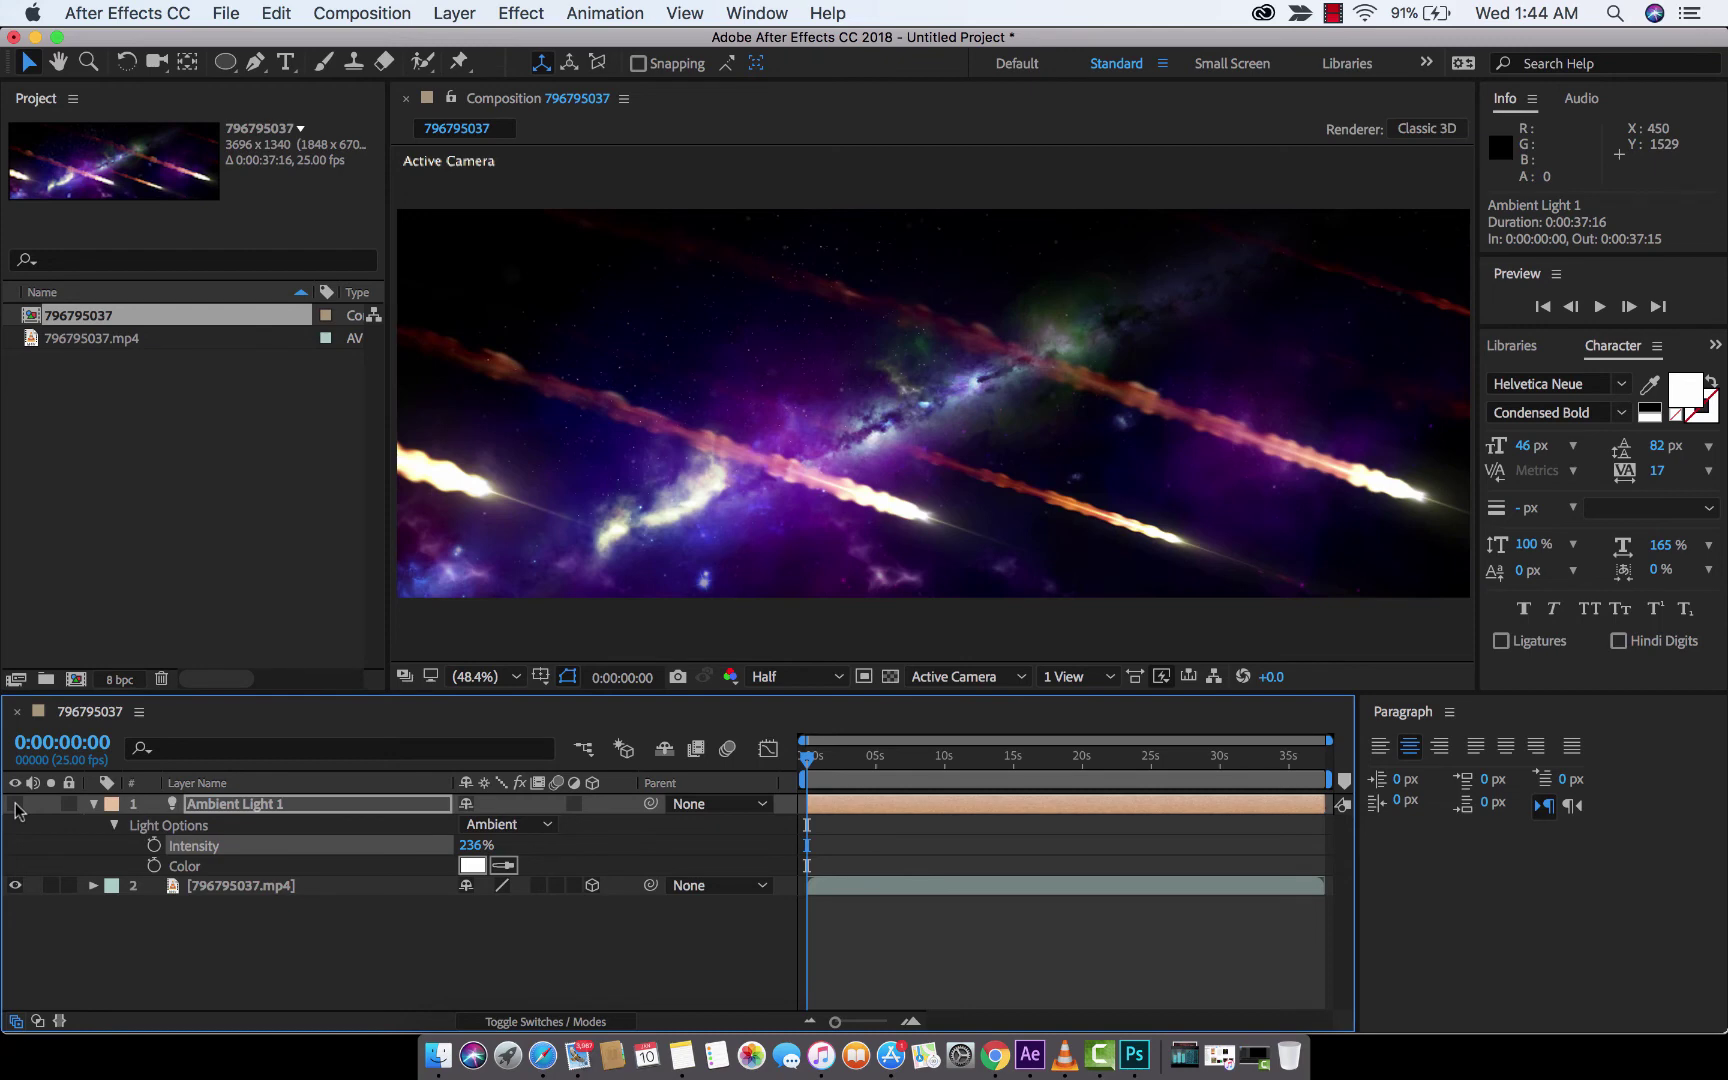
pyautogui.click(16, 805)
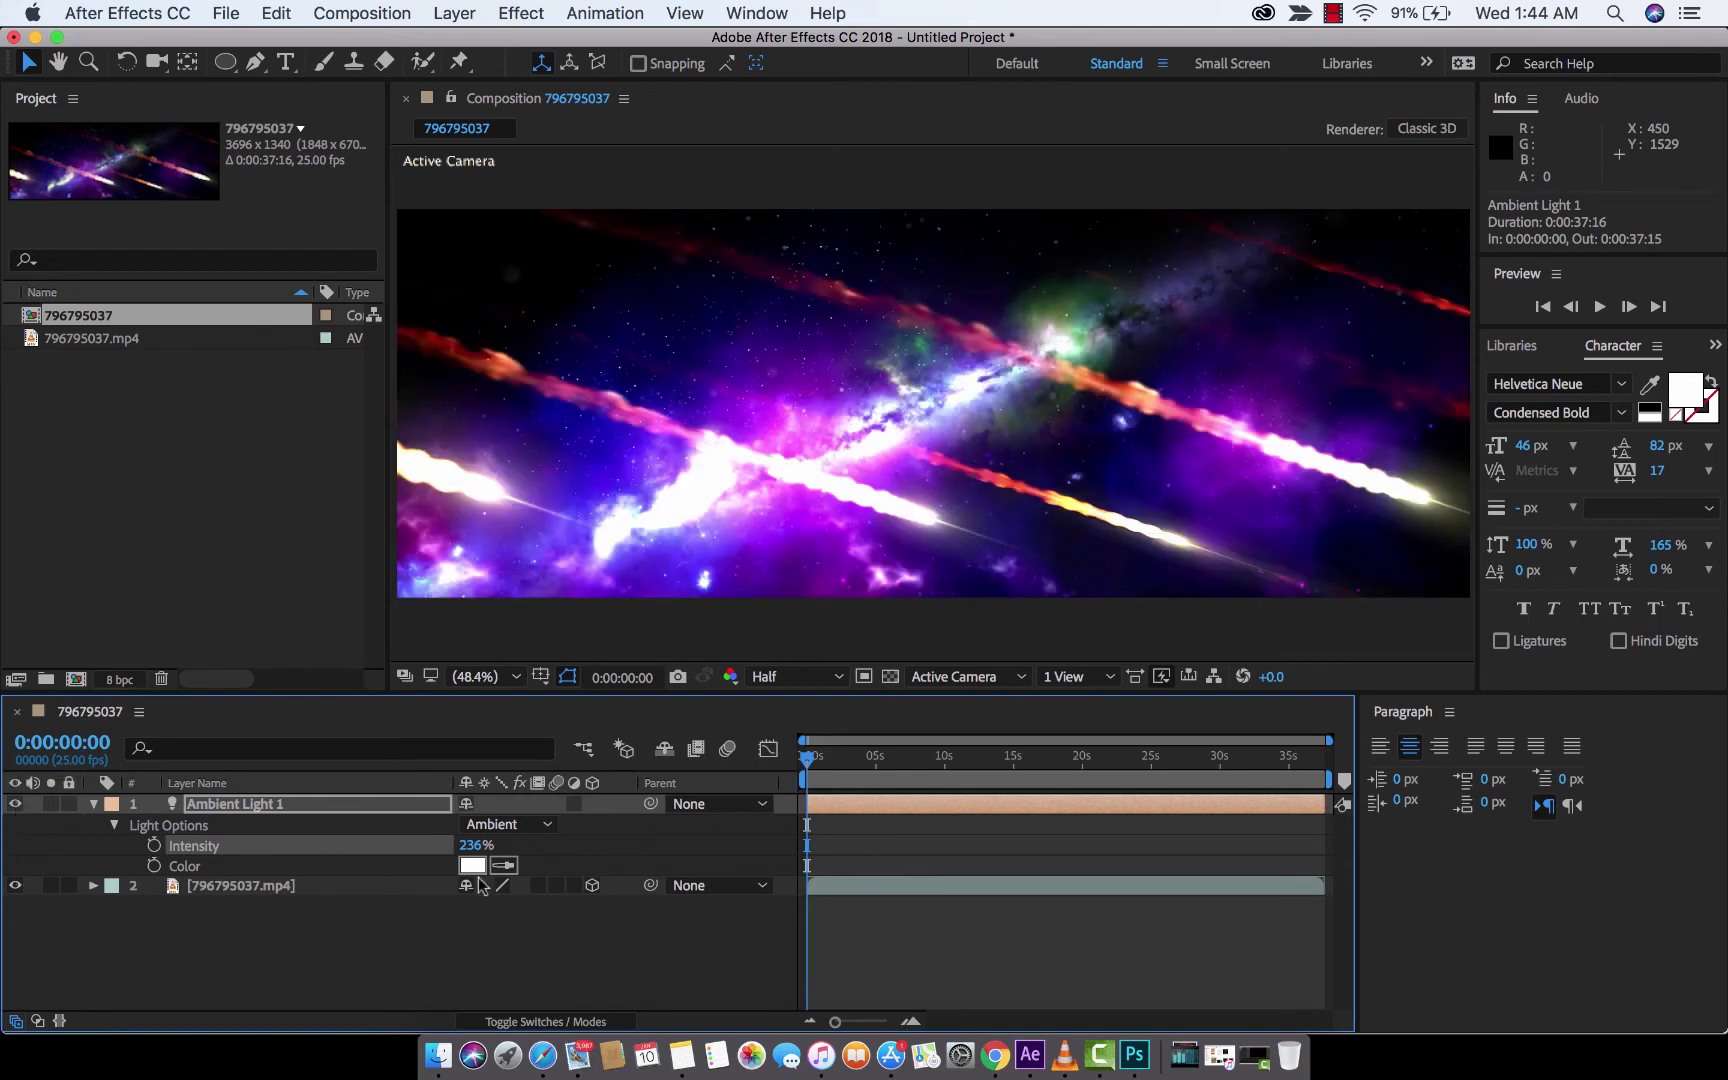
pyautogui.moveTo(476, 845); pyautogui.dragTo(430, 848)
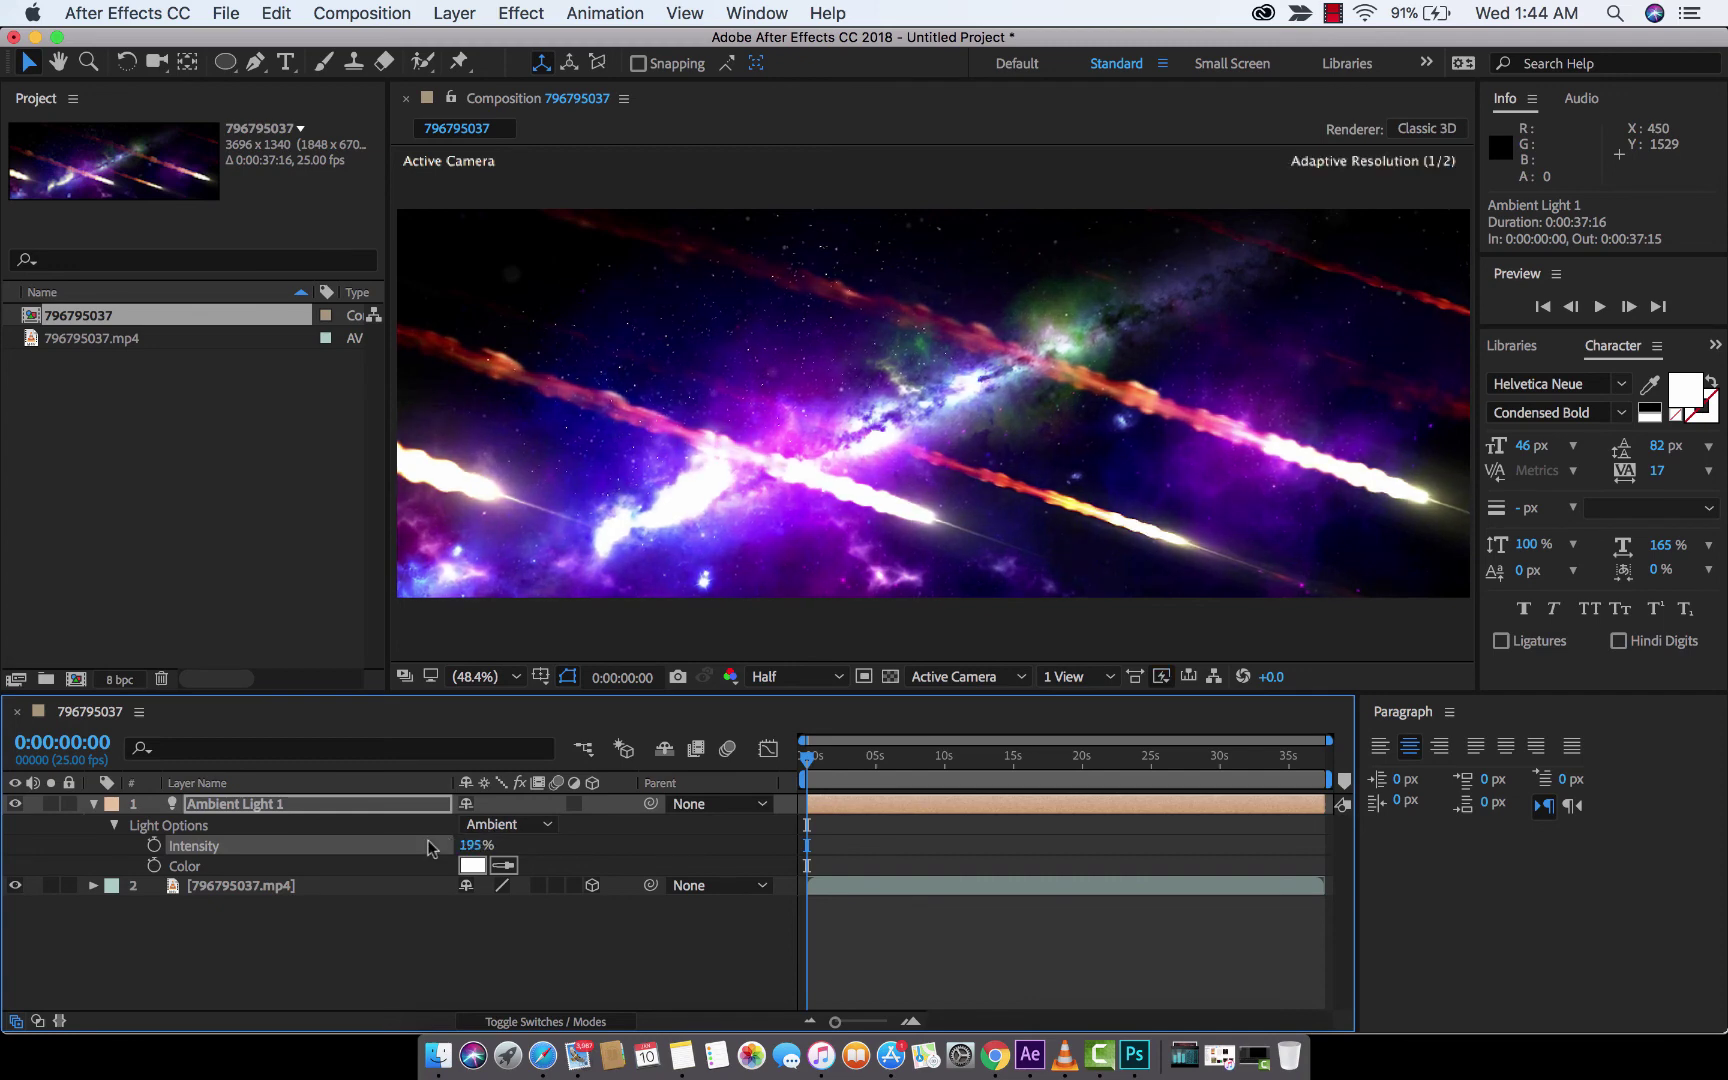
# - Set the ambient light's colour to pale yellow EAE5A2
pyautogui.click(479, 872)
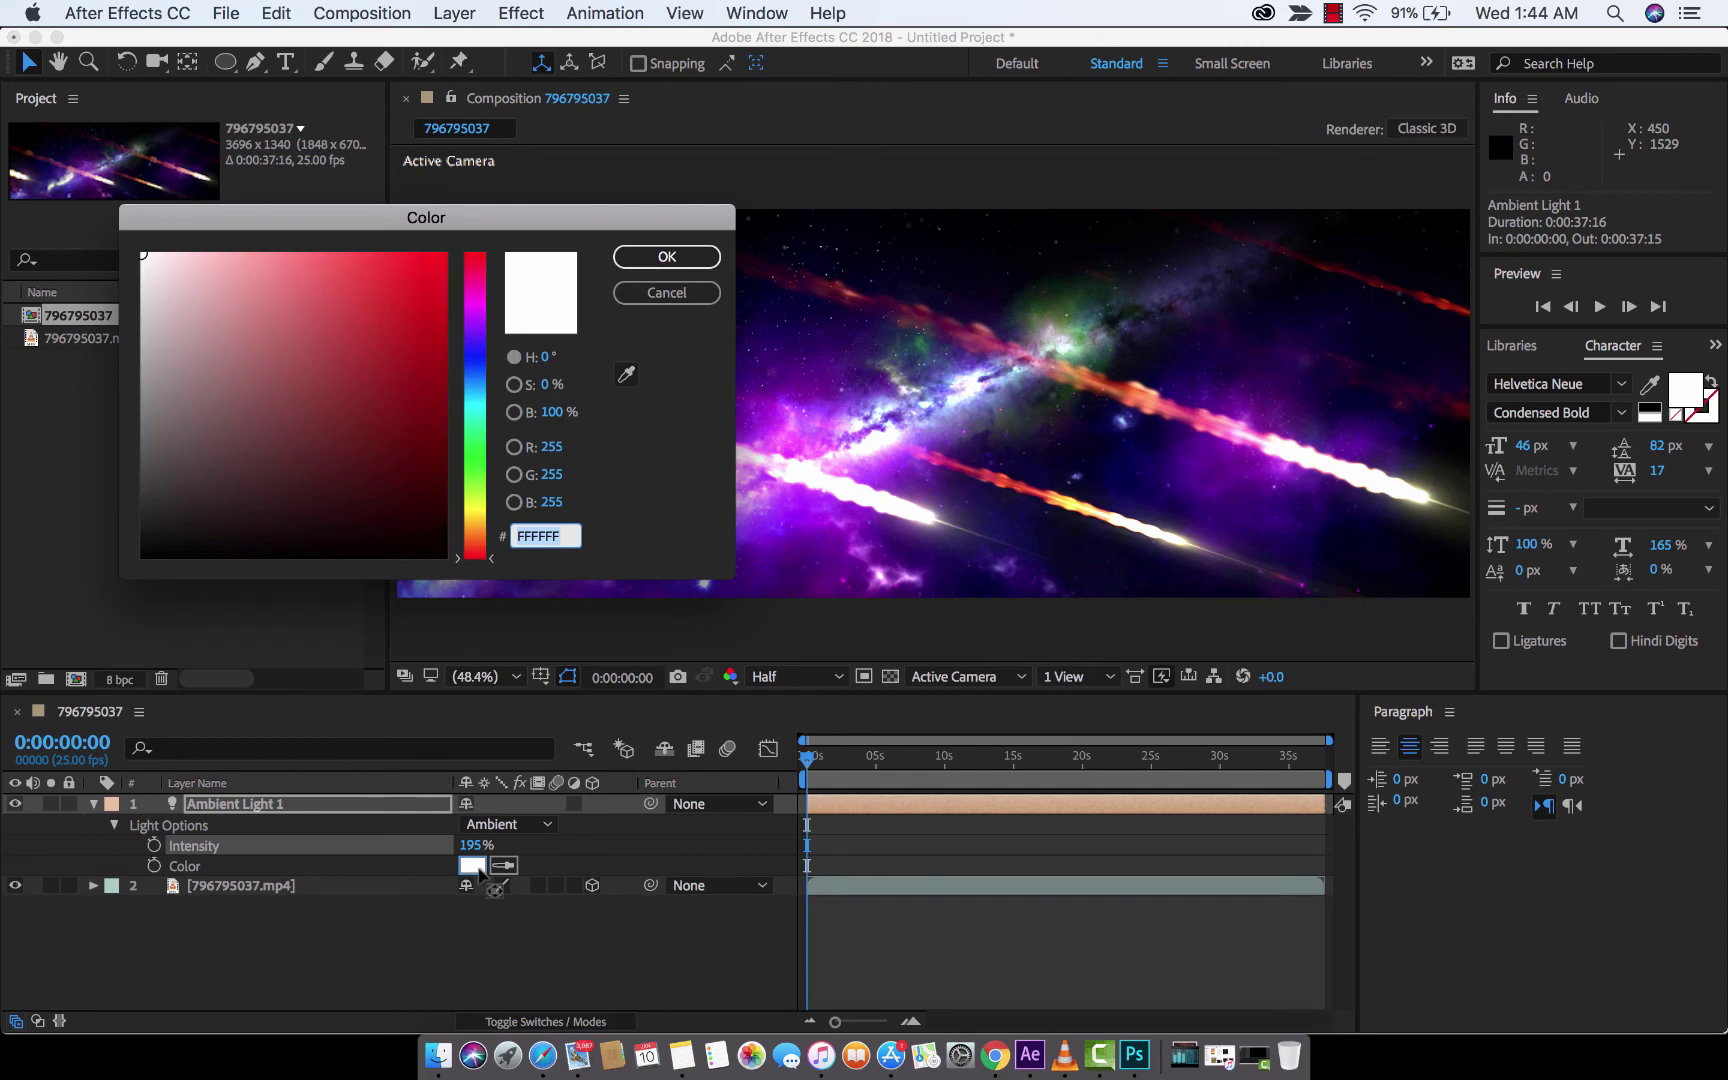
pyautogui.click(667, 257)
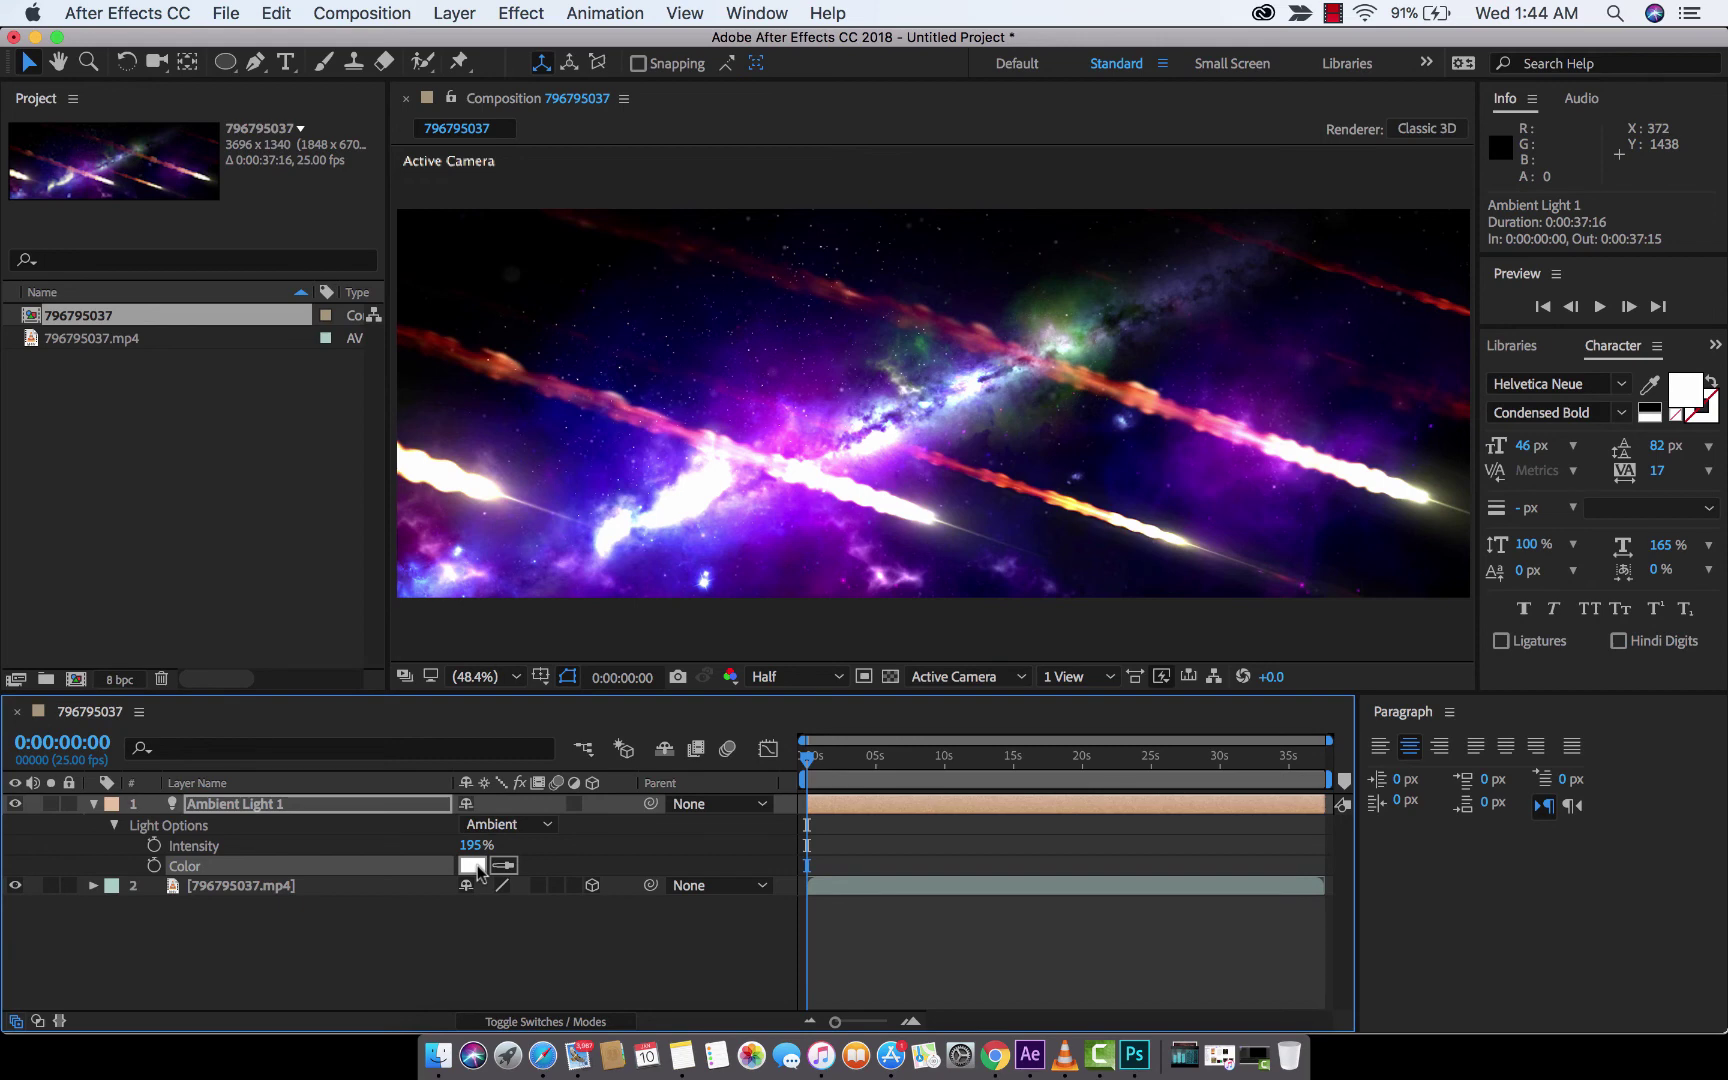
pyautogui.click(479, 872)
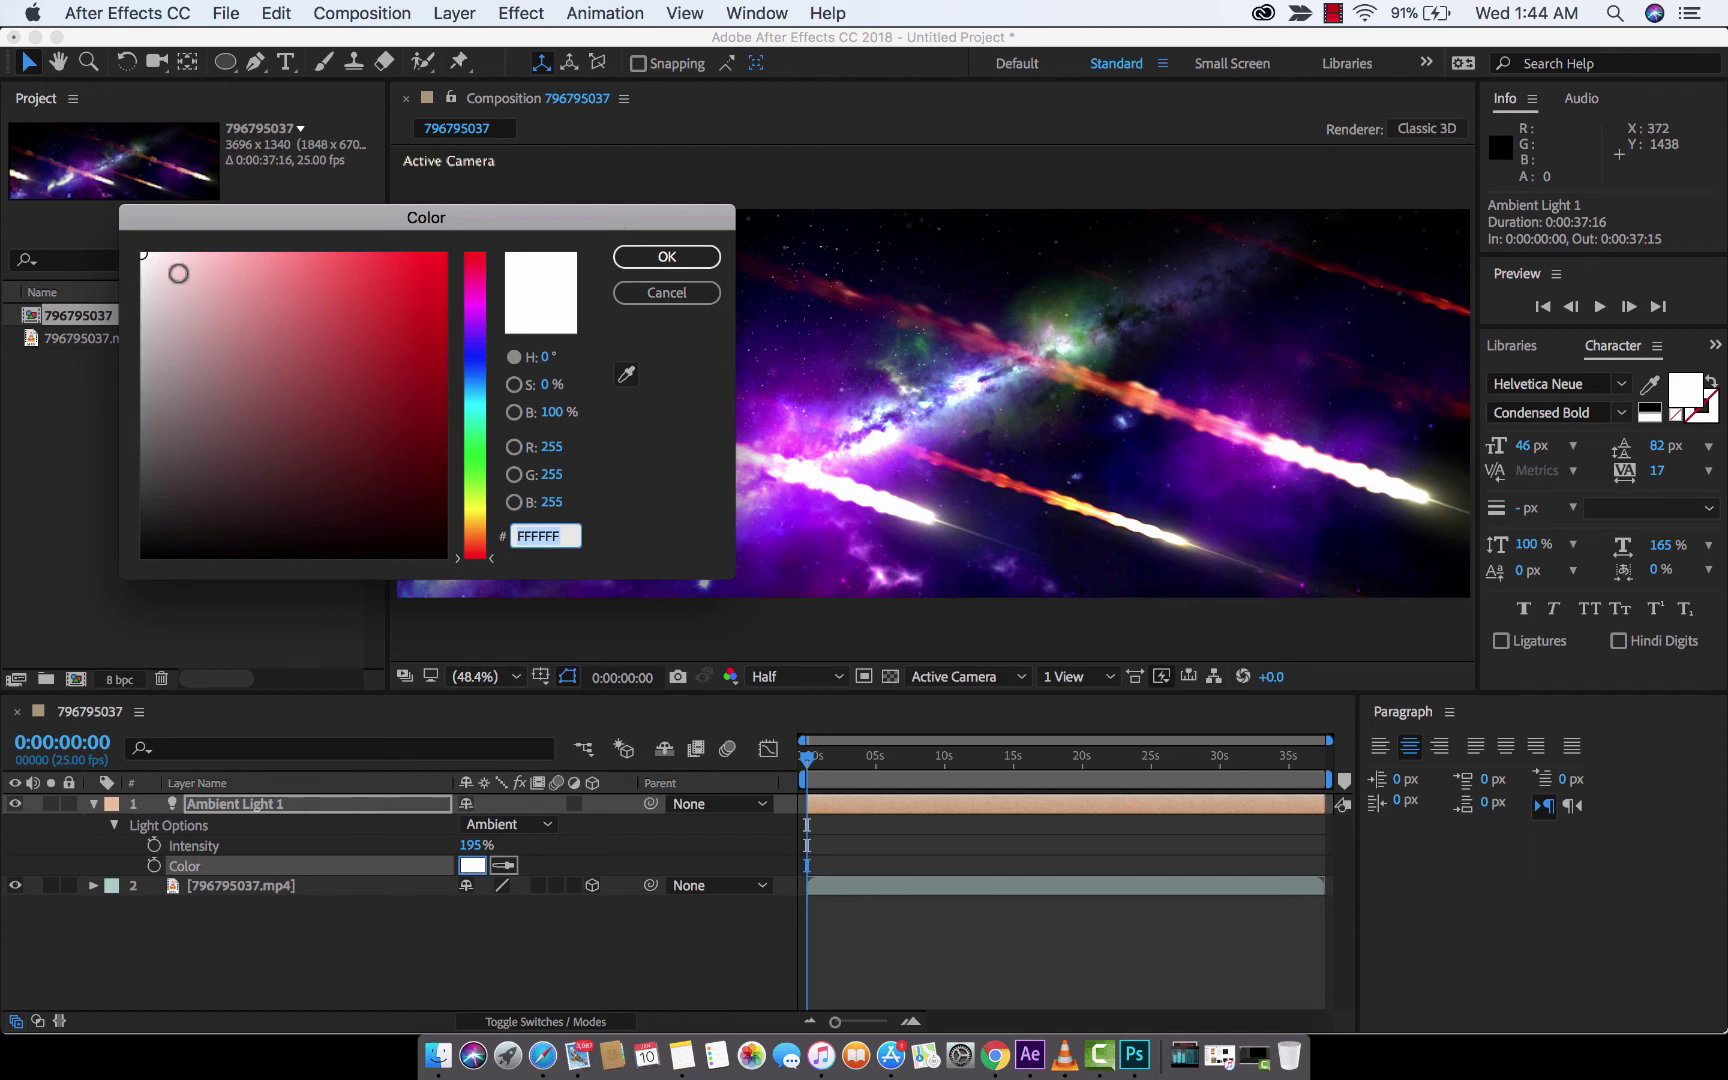
pyautogui.click(475, 505)
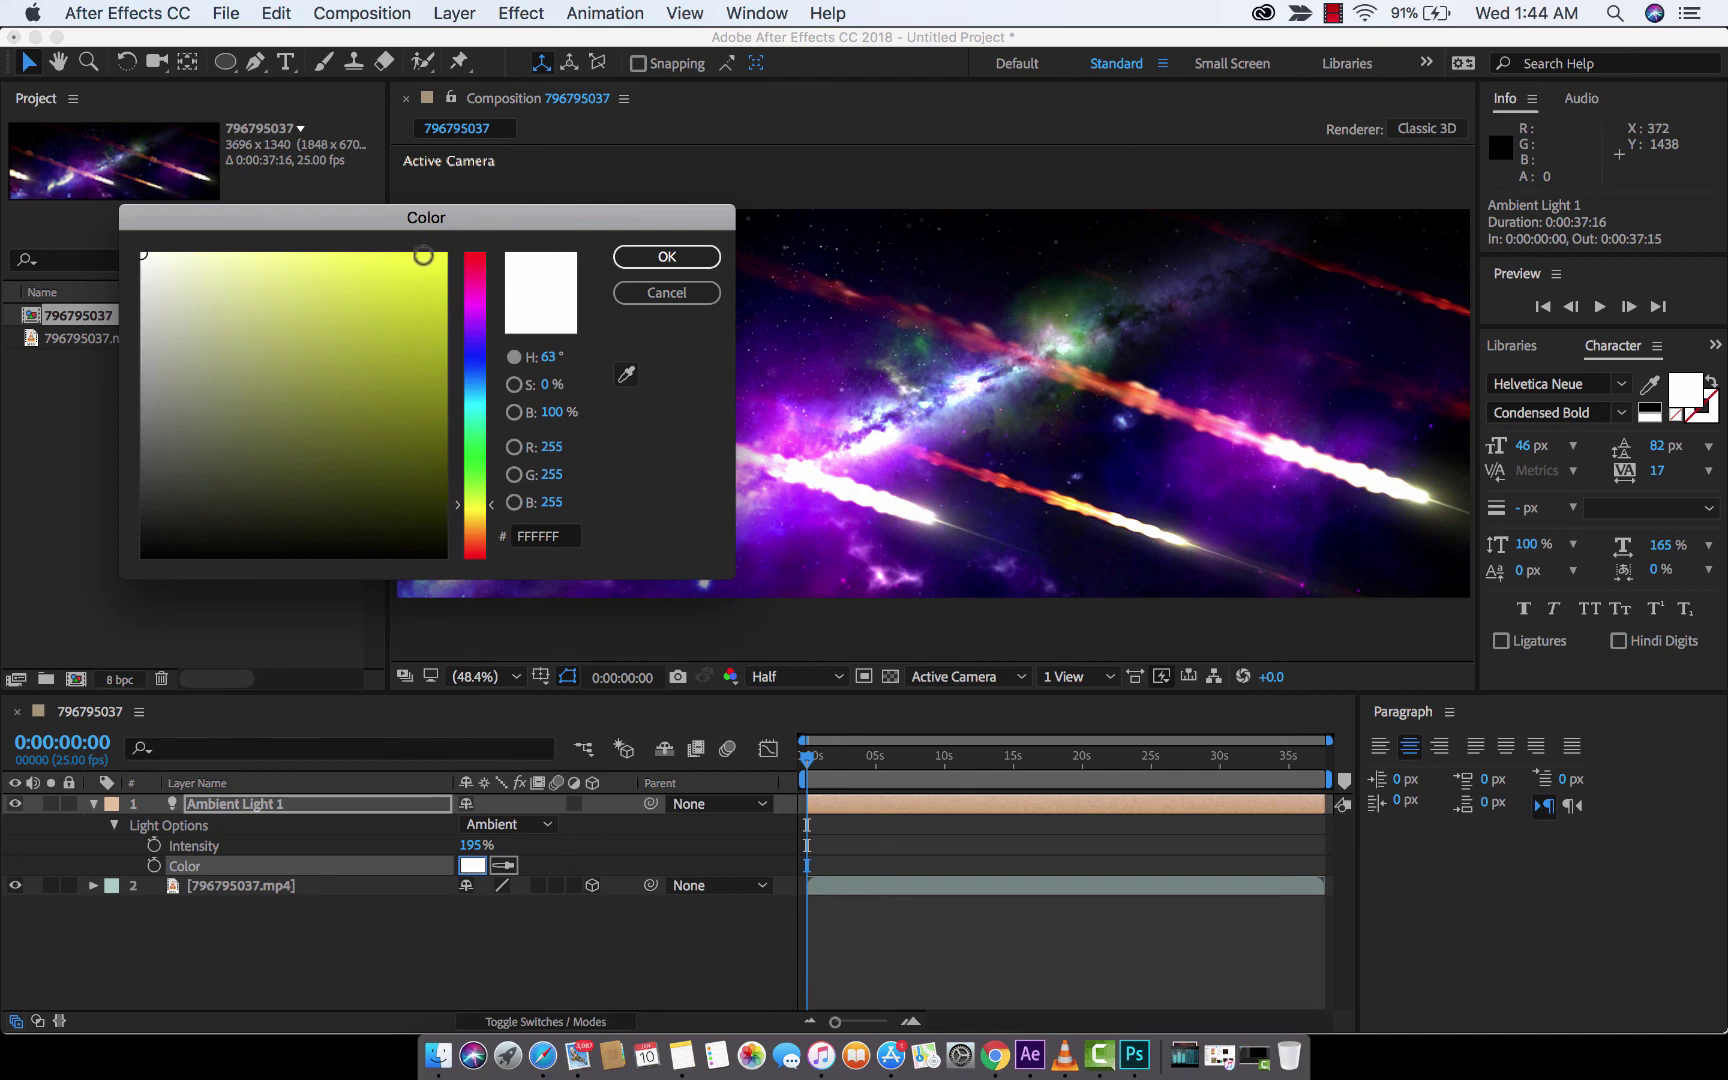
pyautogui.click(436, 255)
pyautogui.moveTo(436, 255)
pyautogui.mouseDown()
pyautogui.moveTo(339, 328)
pyautogui.moveTo(320, 255)
pyautogui.moveTo(264, 274)
pyautogui.mouseUp()
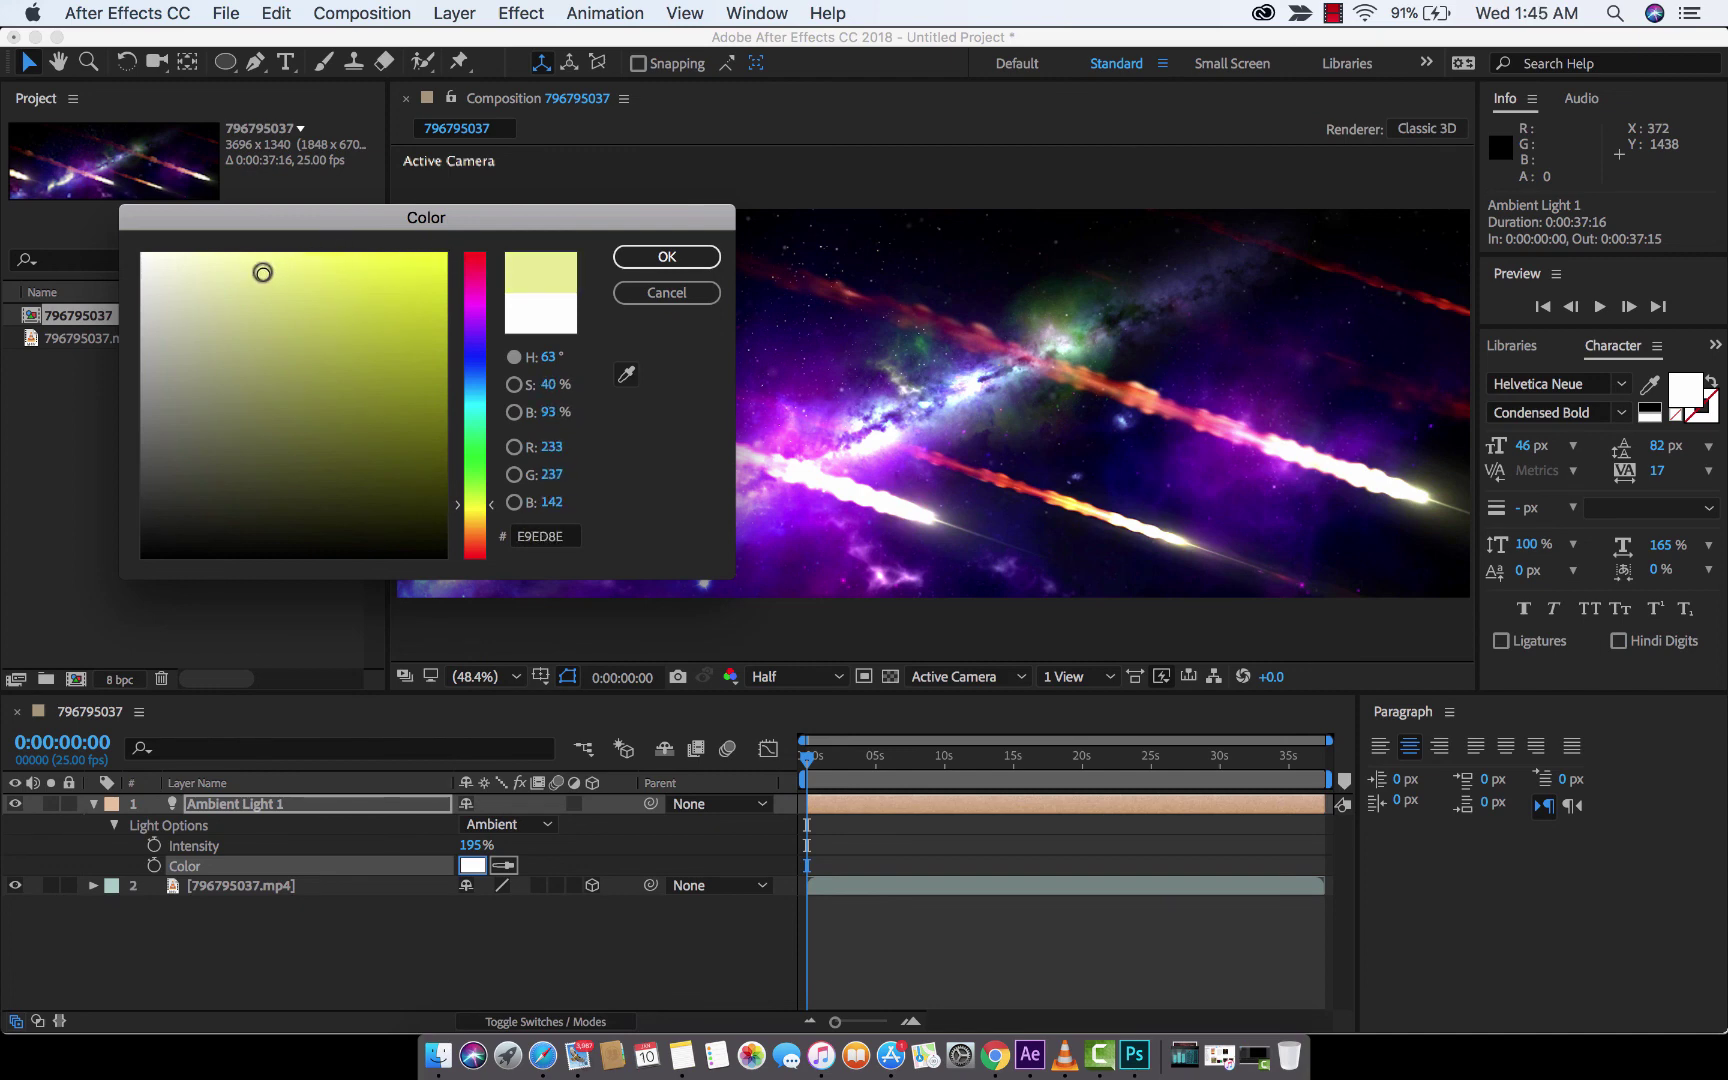
pyautogui.click(478, 515)
pyautogui.moveTo(327, 356); pyautogui.dragTo(235, 278)
pyautogui.click(662, 258)
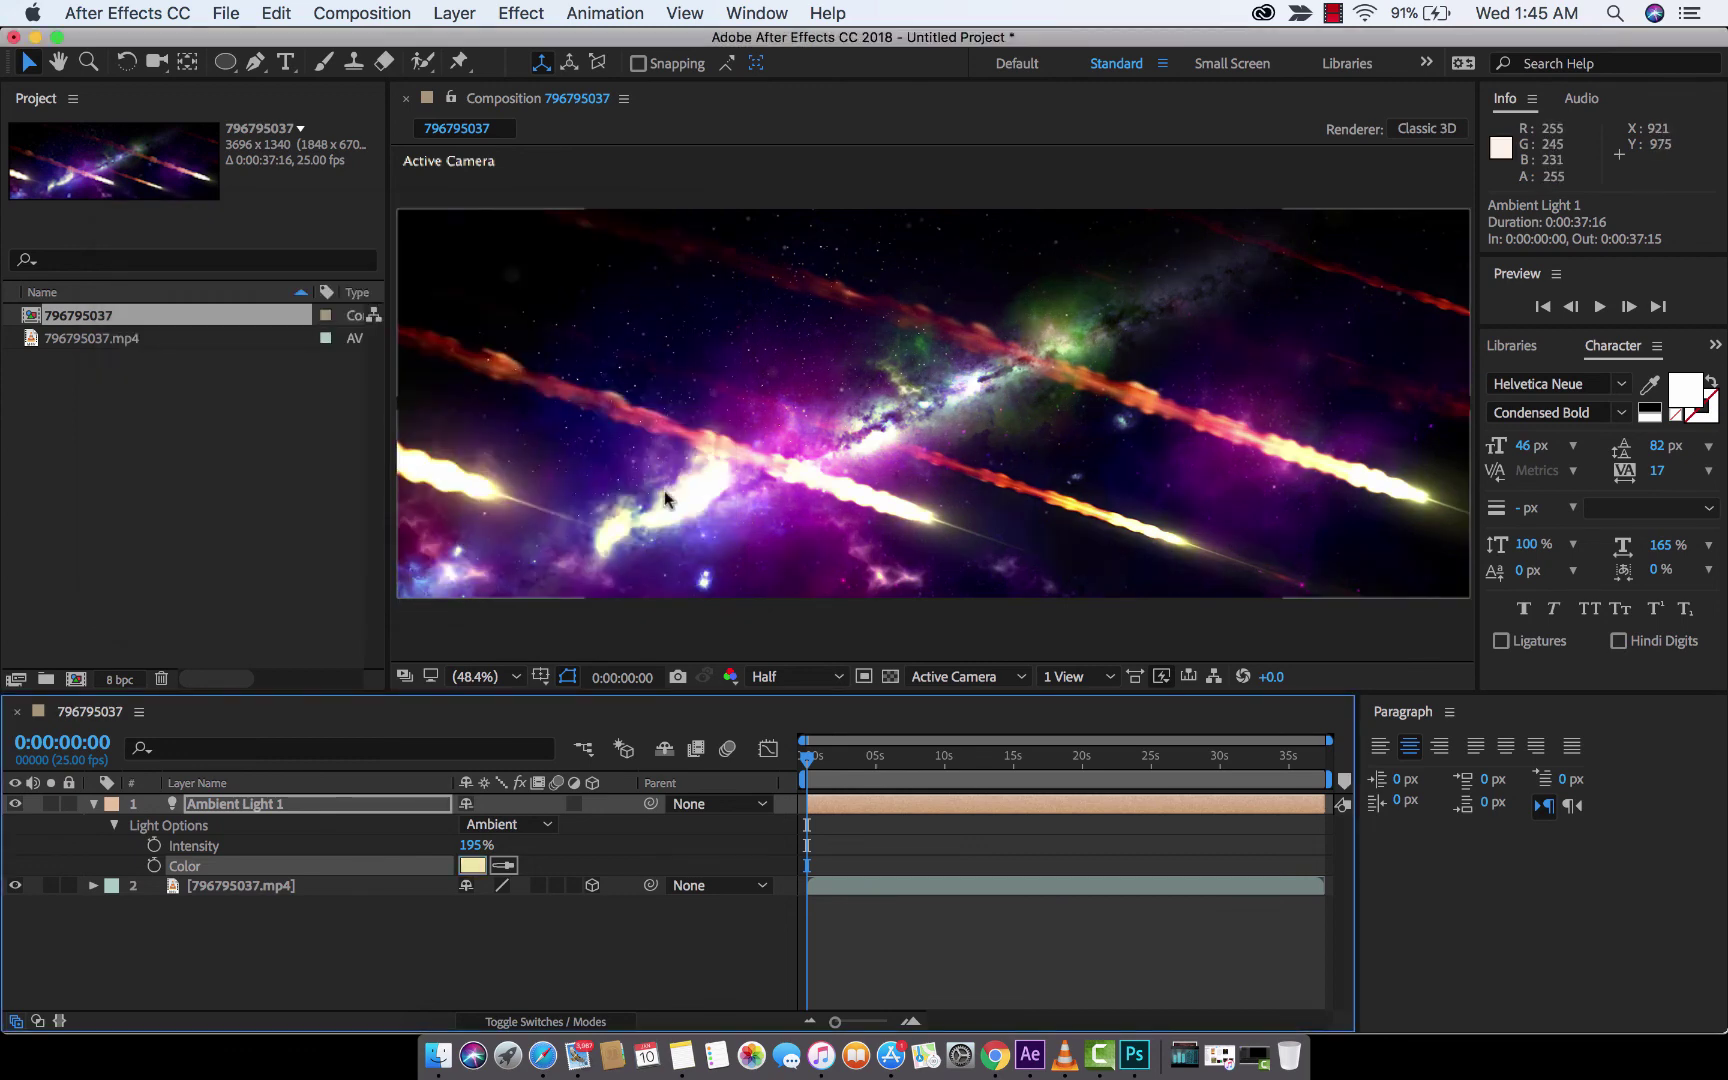
# - Change Ambient Light 1's color to deep blue 3627F0 and set its intensity to 210%
pyautogui.moveTo(475, 845); pyautogui.dragTo(566, 845)
pyautogui.click(472, 865)
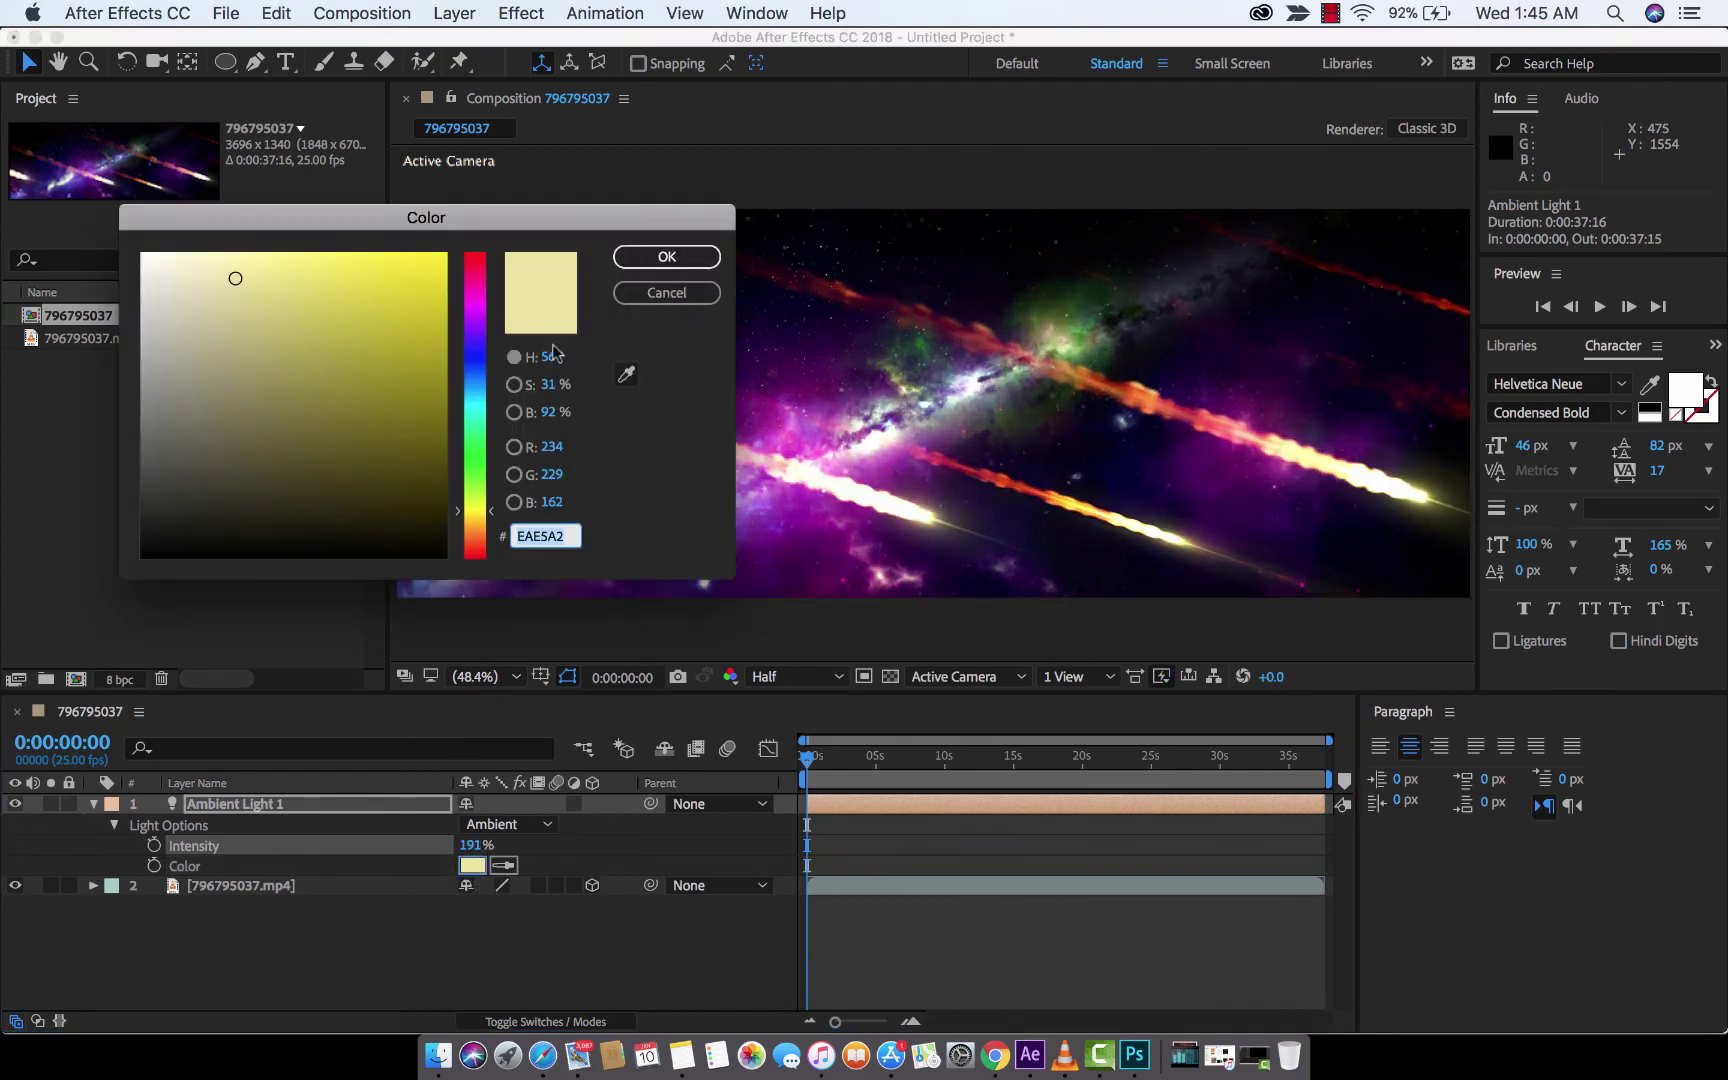
pyautogui.click(479, 353)
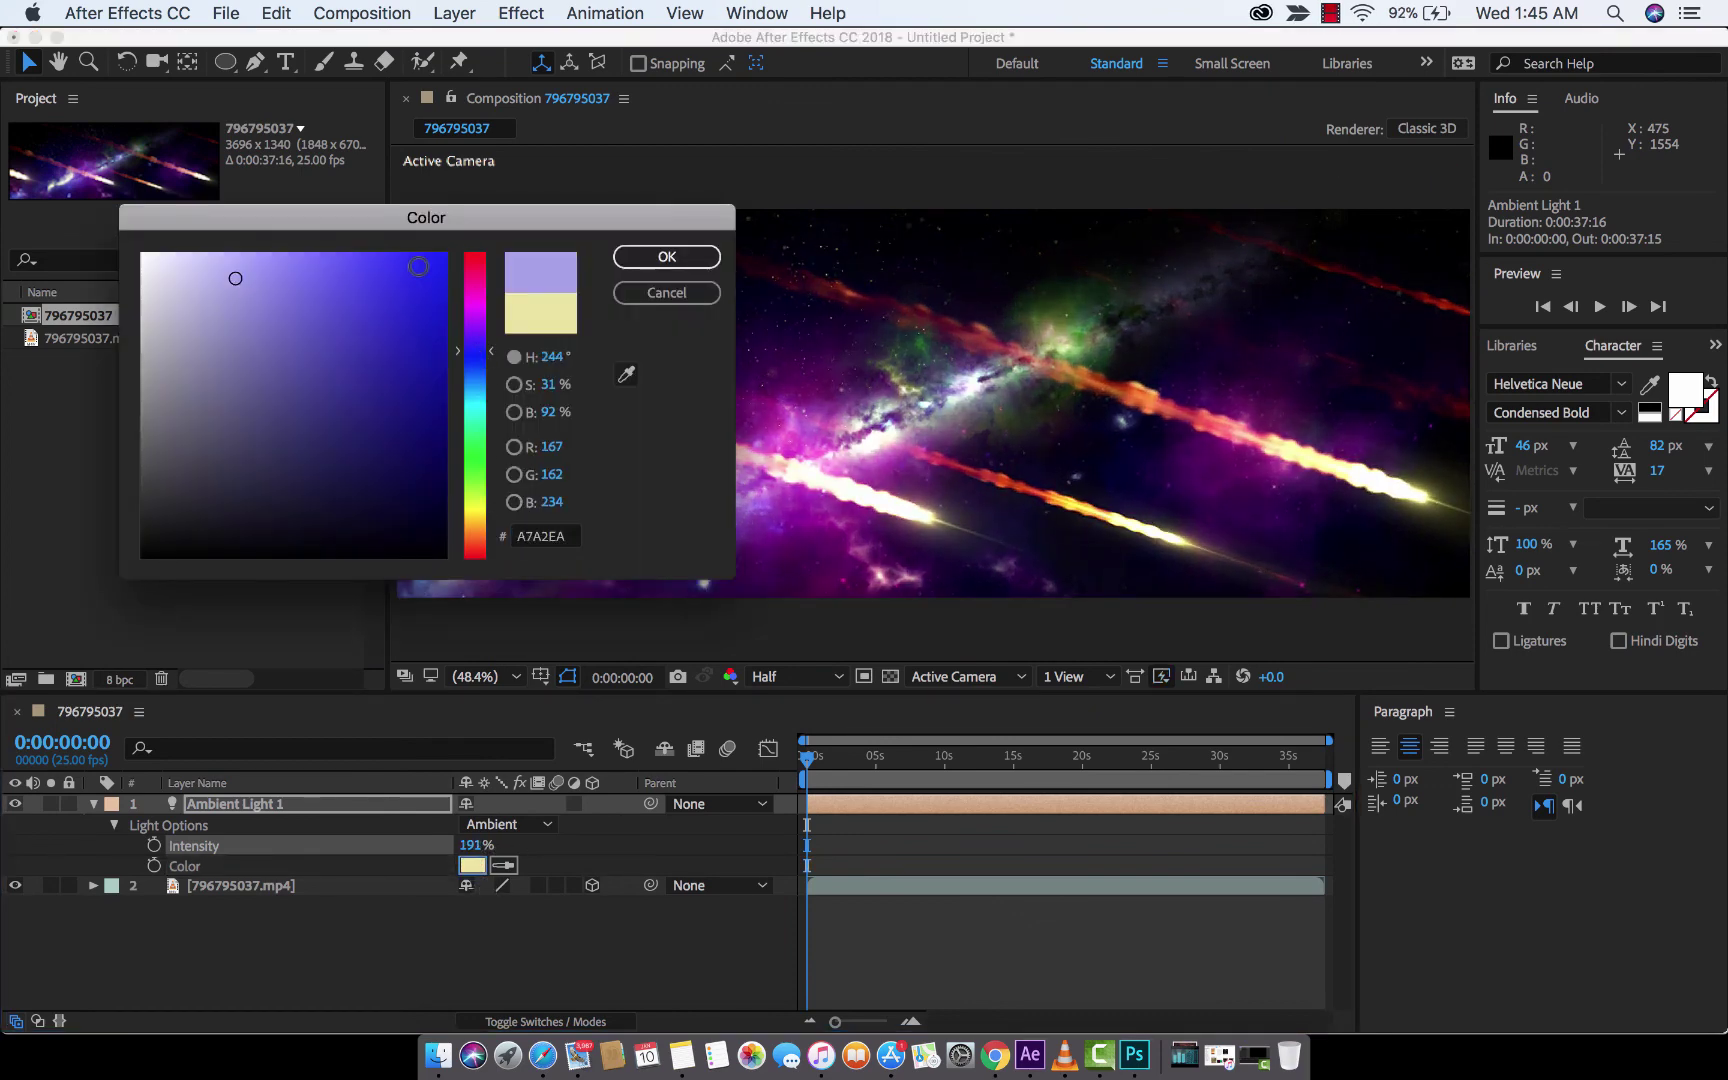
pyautogui.moveTo(417, 268)
pyautogui.mouseDown()
pyautogui.moveTo(446, 254)
pyautogui.moveTo(400, 284)
pyautogui.moveTo(420, 266)
pyautogui.mouseUp()
pyautogui.click(666, 257)
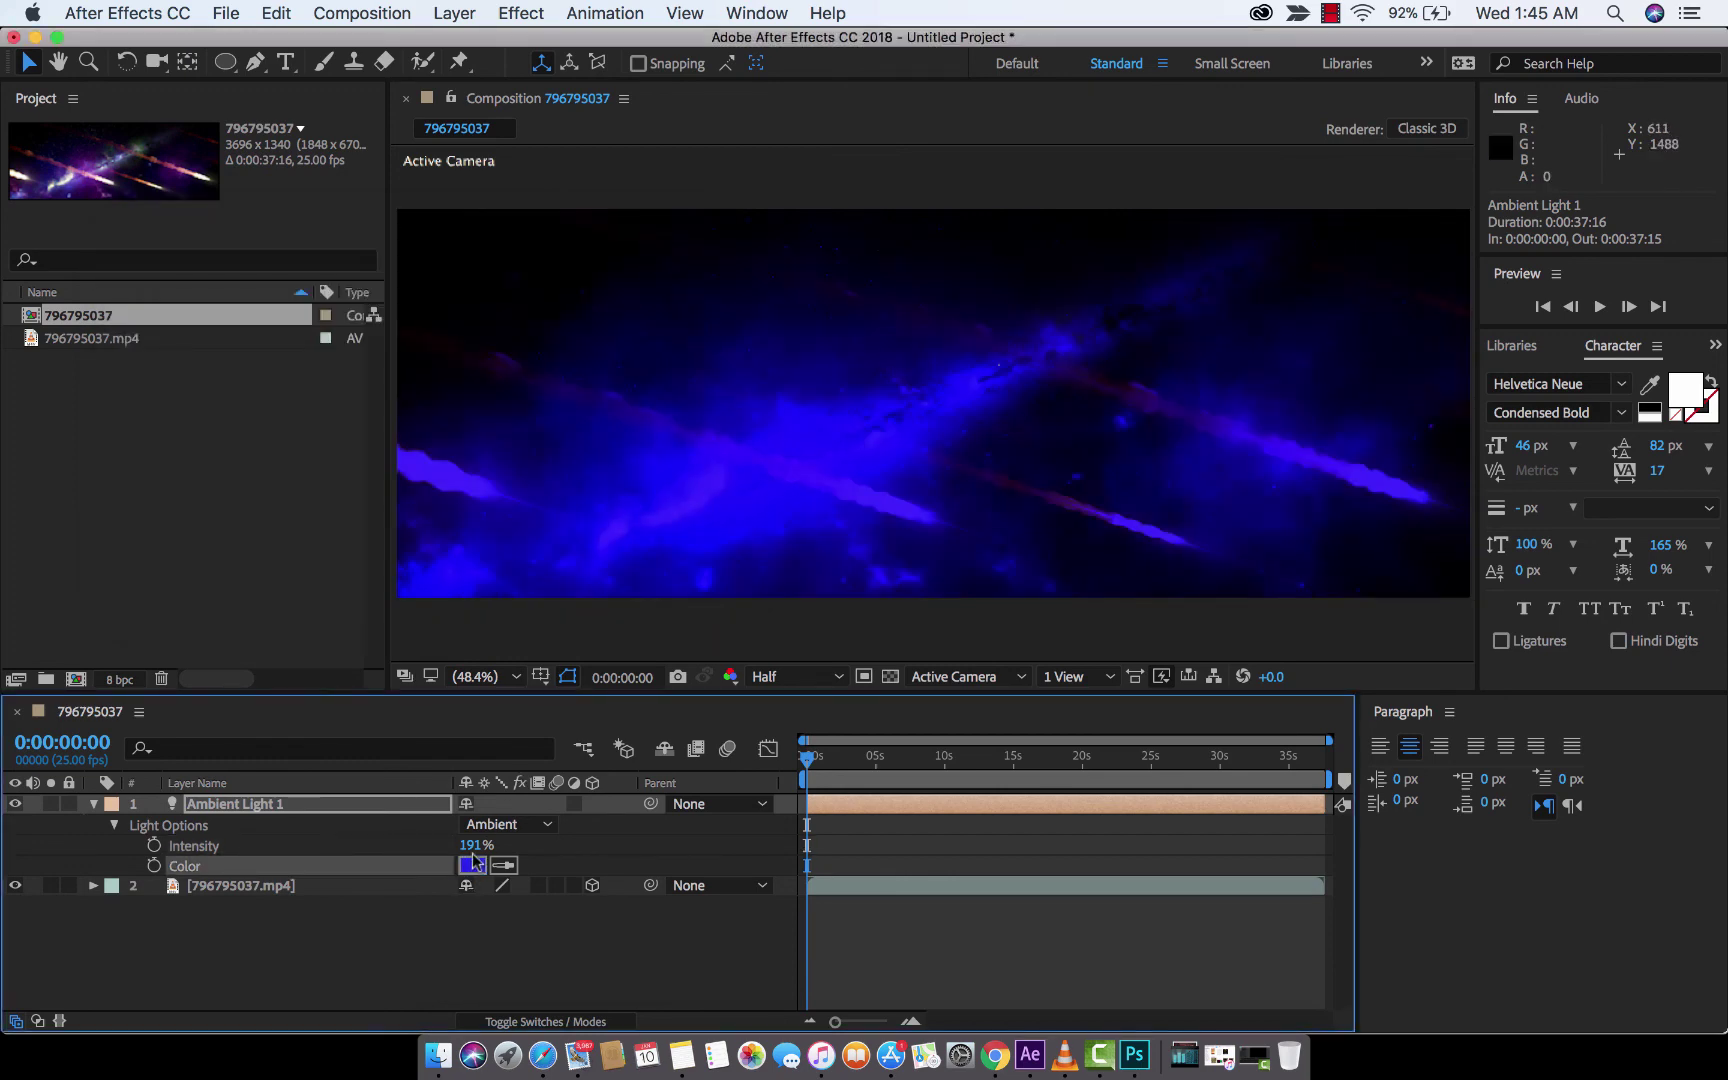
pyautogui.moveTo(470, 845); pyautogui.dragTo(520, 850)
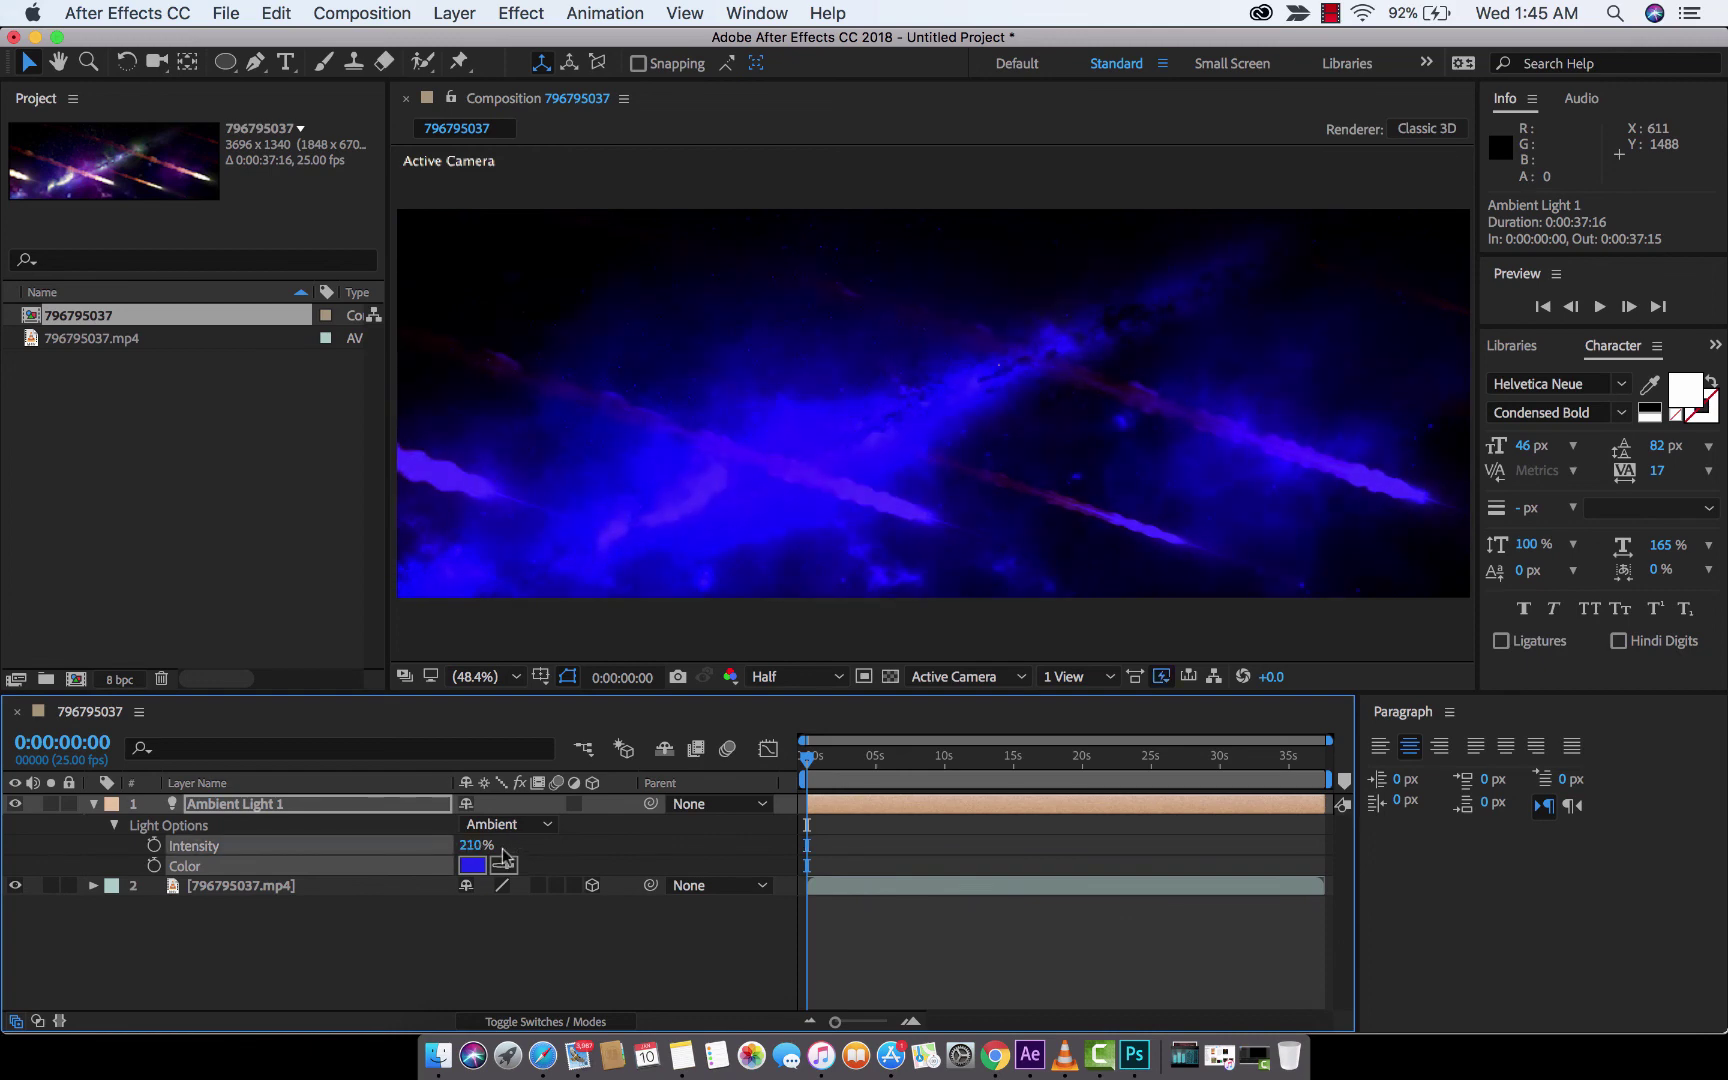